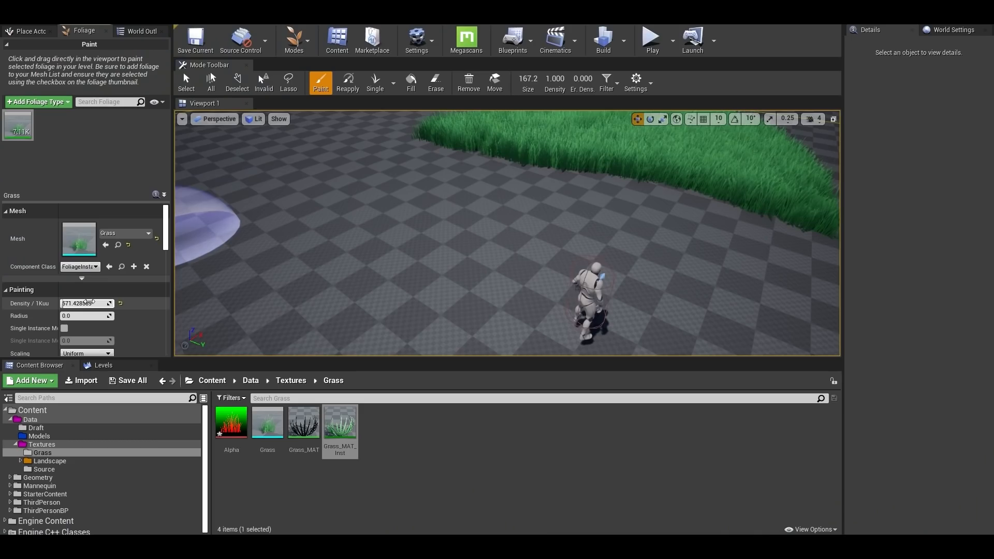
# Paint grass foliage across the checkered floor between the existing grass patch and the character.
pyautogui.moveTo(519, 270); pyautogui.dragTo(508, 186)
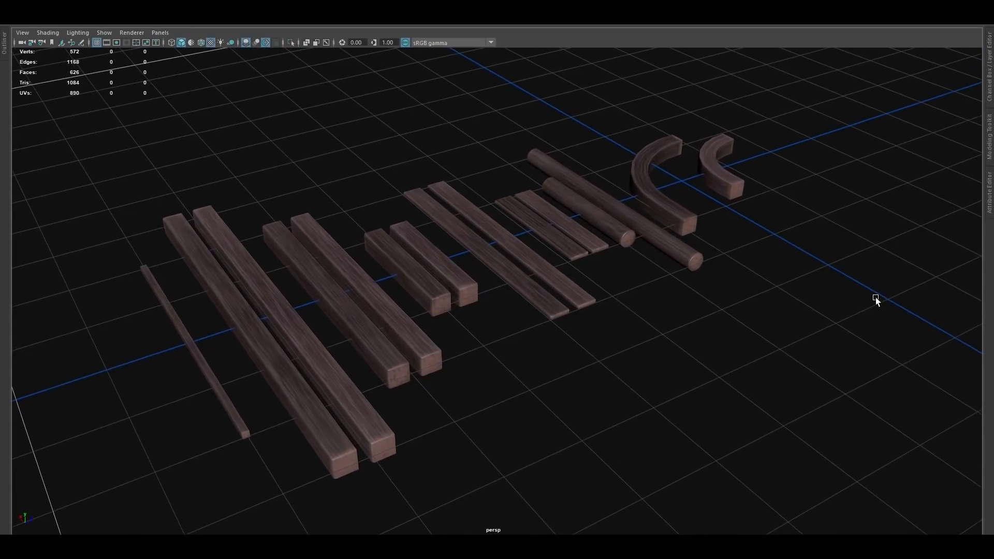
# Switch to Maya and examine the modular wooden beams, stone blocks, roof tiles and metal fittings from different angles.
pyautogui.keyDown('alt'); pyautogui.moveTo(876, 298); pyautogui.dragTo(734, 295); pyautogui.keyUp('alt')
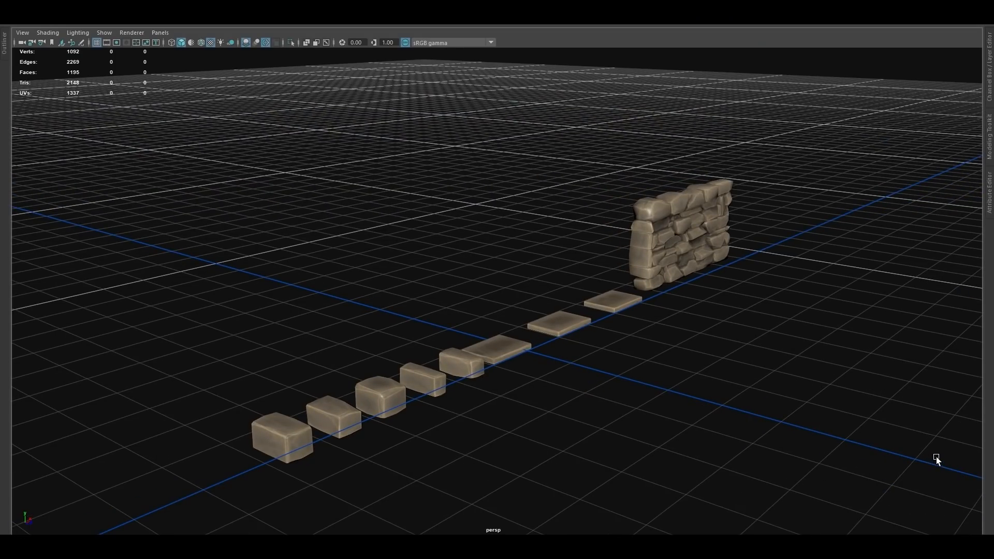
pyautogui.keyDown('alt'); pyautogui.moveTo(936, 457); pyautogui.dragTo(806, 459); pyautogui.keyUp('alt')
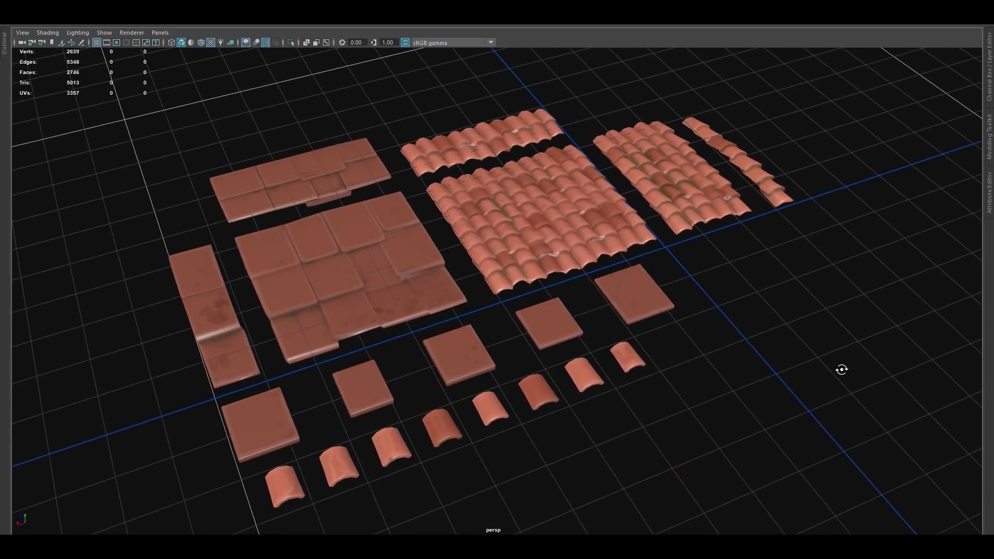
pyautogui.keyDown('alt'); pyautogui.moveTo(841, 369); pyautogui.dragTo(742, 358); pyautogui.keyUp('alt')
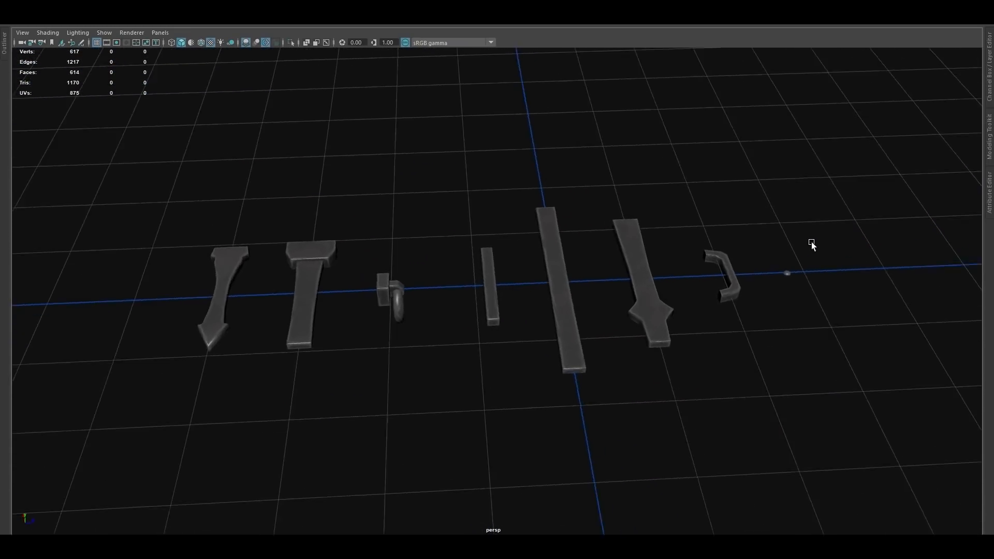
pyautogui.keyDown('alt'); pyautogui.moveTo(812, 242); pyautogui.dragTo(631, 235); pyautogui.keyUp('alt')
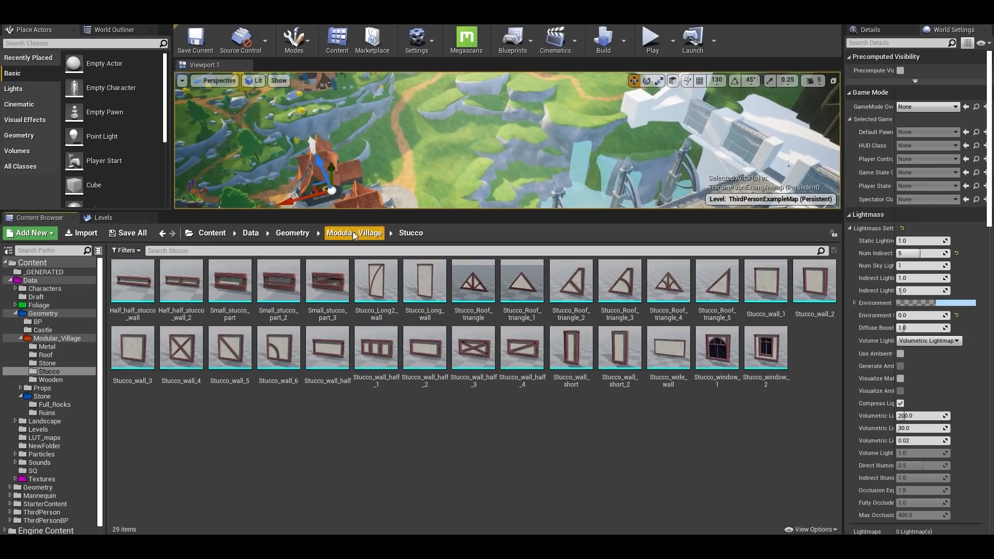
# Switch to Unreal Editor and look through the Wooden, Roof, Metal and Stone asset folders inside Modular_Village.
pyautogui.click(352, 231)
pyautogui.doubleClick(328, 280)
pyautogui.click(343, 232)
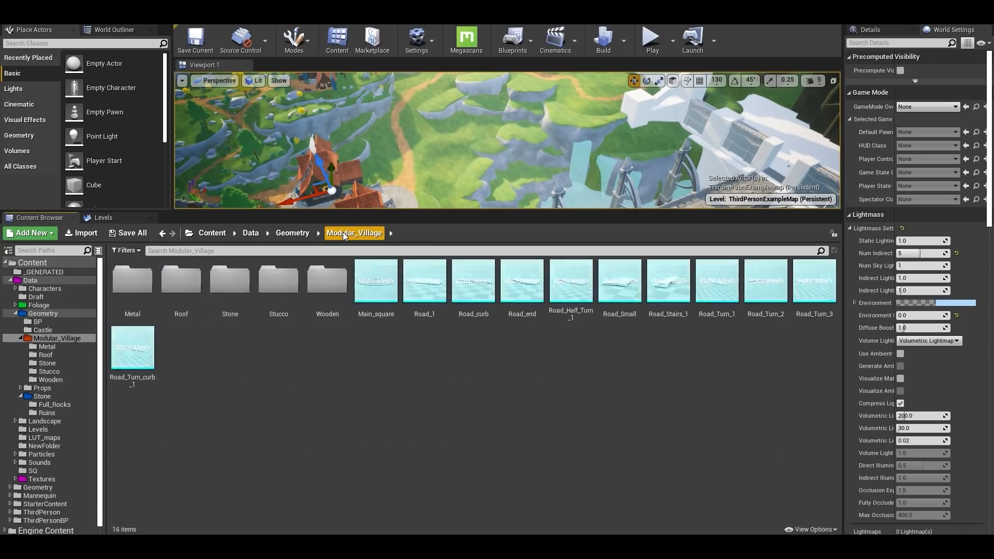
pyautogui.doubleClick(181, 280)
pyautogui.click(355, 233)
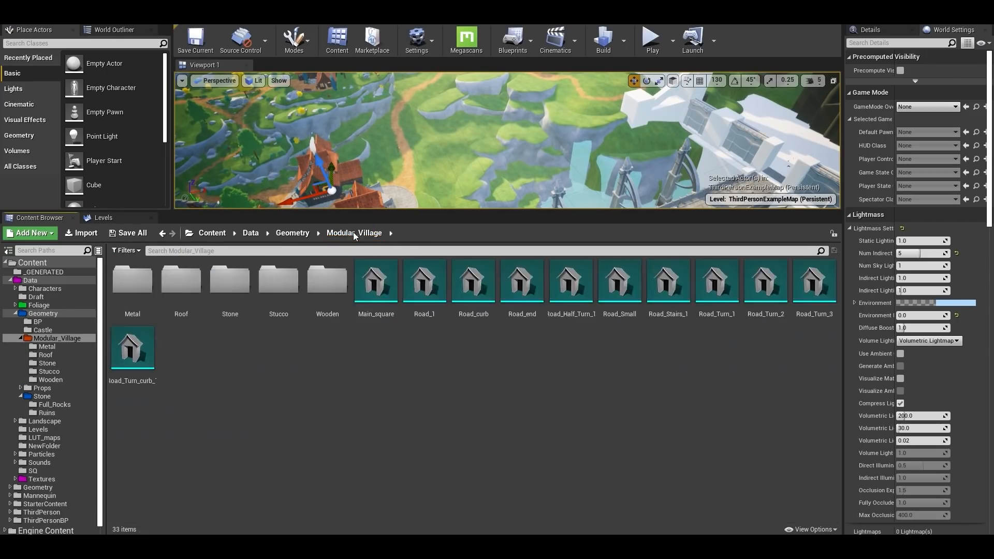
pyautogui.doubleClick(133, 279)
pyautogui.click(352, 233)
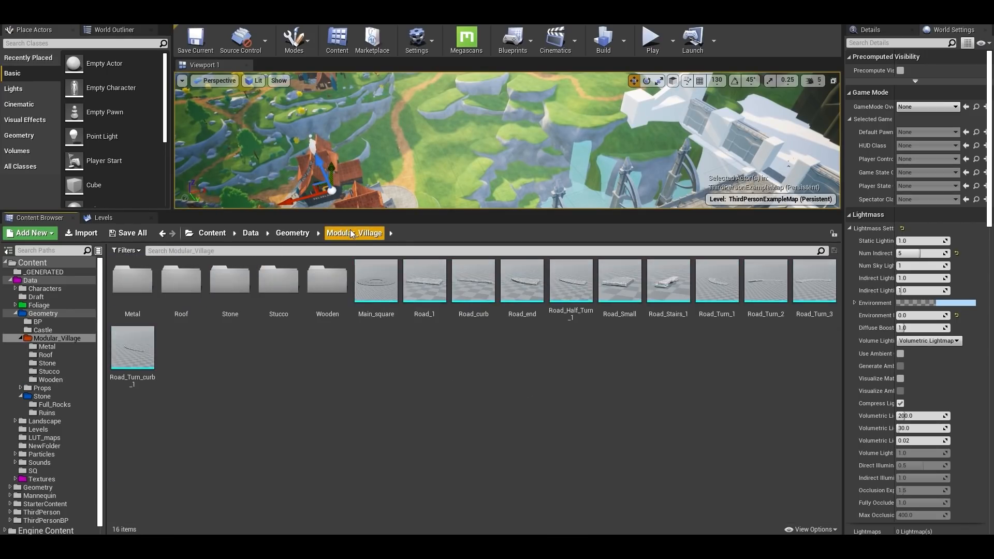
pyautogui.doubleClick(230, 280)
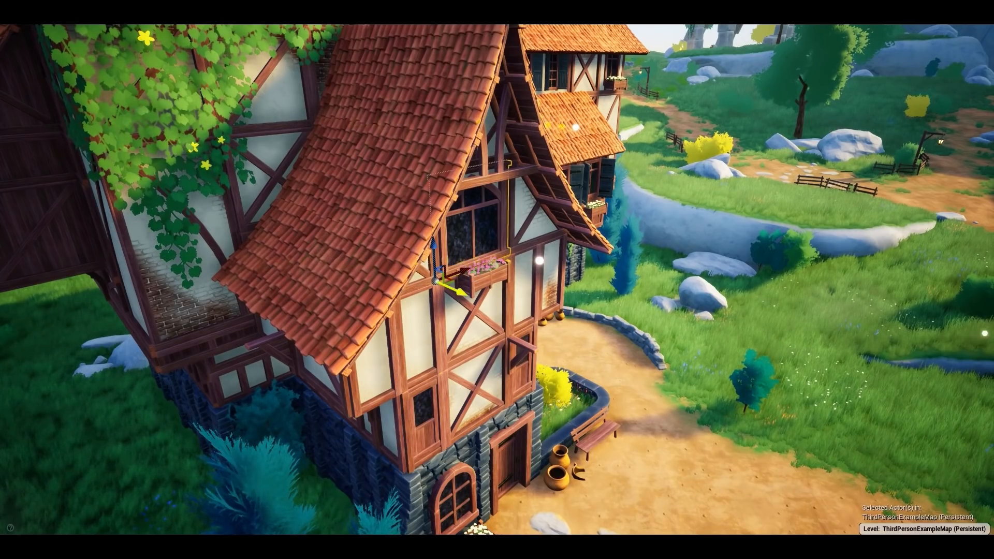
# Slide the selected piece of the house's gable front outward and duplicate the front roof segment.
pyautogui.moveTo(456, 295); pyautogui.dragTo(491, 314)
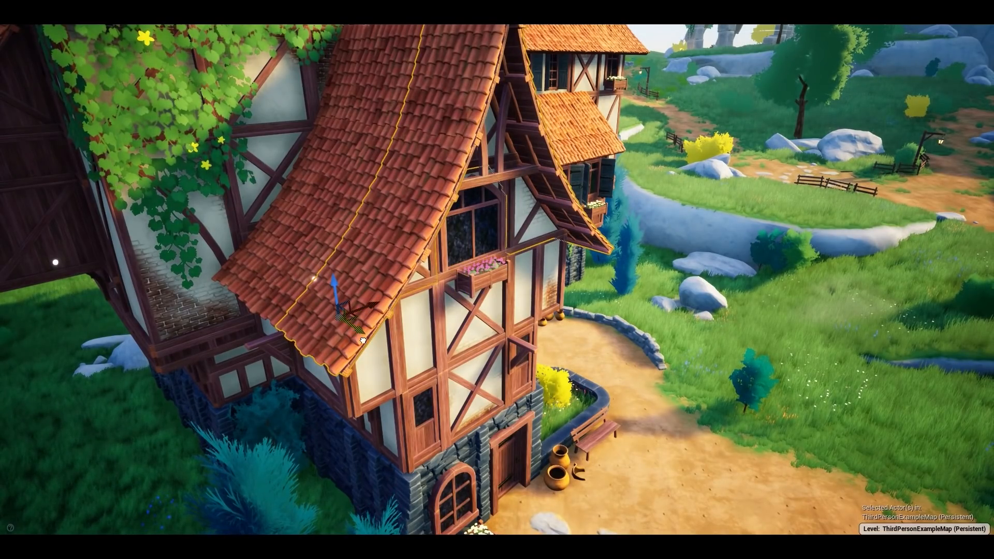
pyautogui.keyDown('alt'); pyautogui.moveTo(363, 340); pyautogui.dragTo(349, 254); pyautogui.keyUp('alt')
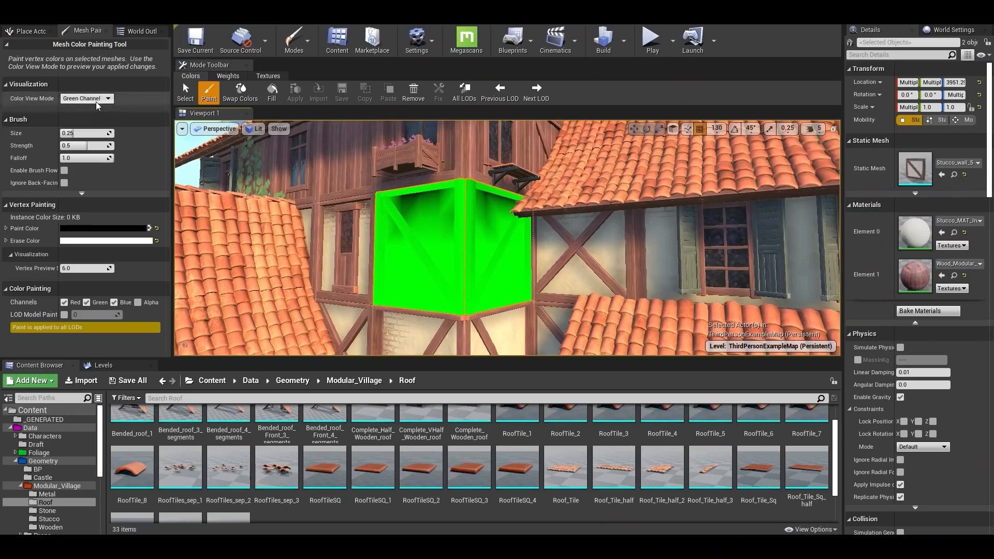
# Preview the two selected stucco corner walls' vertex colors in Blue Channel and another color view mode.
pyautogui.click(87, 98)
pyautogui.click(82, 133)
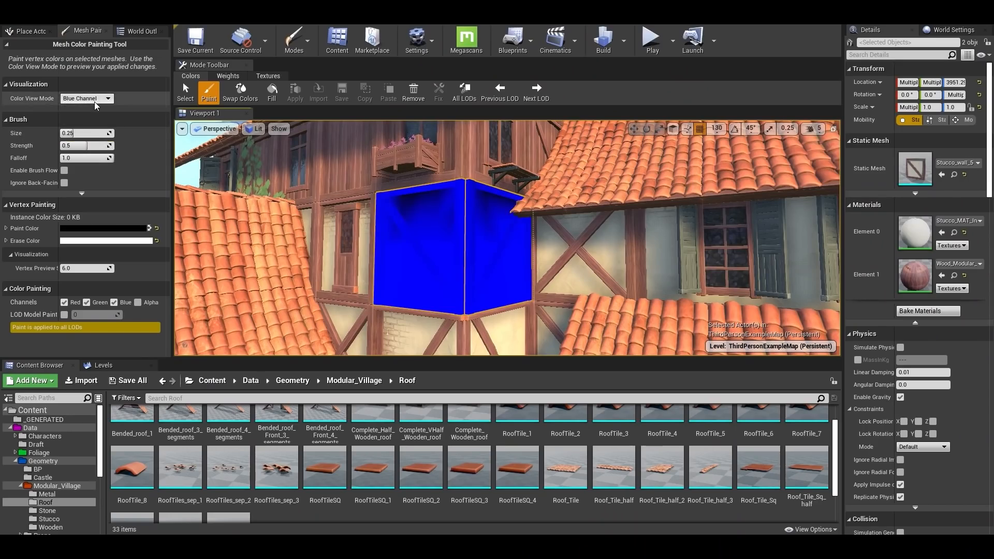
pyautogui.click(86, 98)
pyautogui.click(78, 127)
pyautogui.click(87, 99)
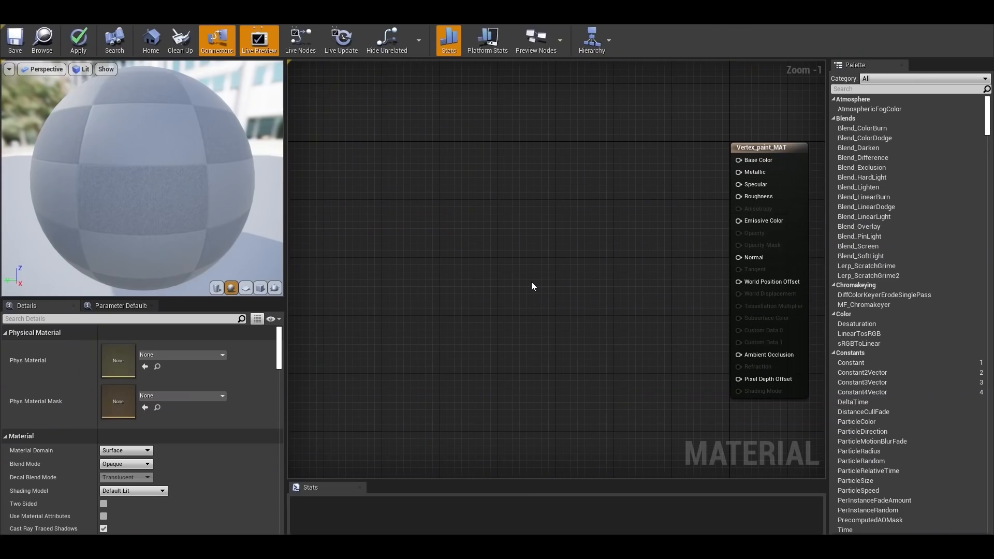
# Add a LinearInterpolate node to the Vertex_paint_MAT graph and place it beside the main material node.
pyautogui.rightClick(531, 282)
pyautogui.write('ler')
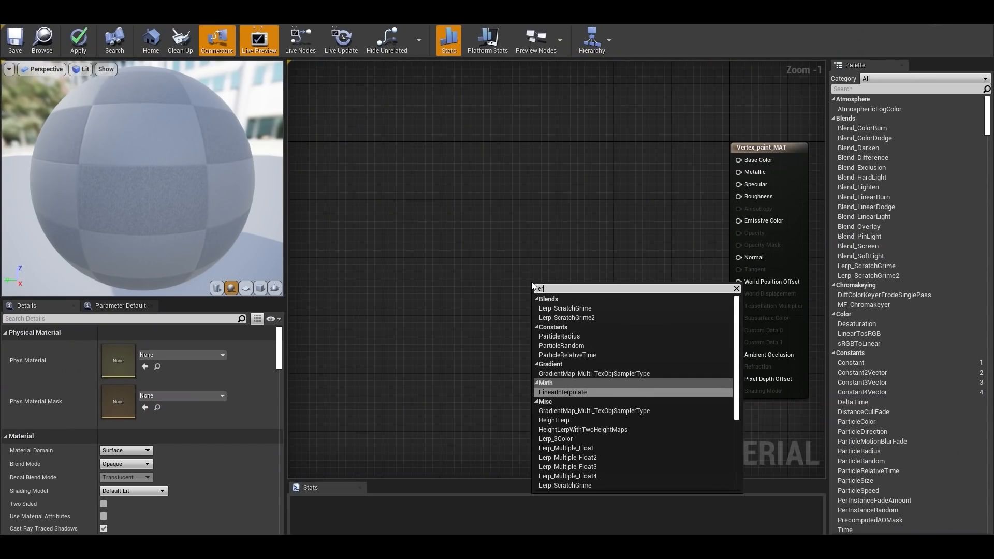
pyautogui.write('p')
pyautogui.press('Return')
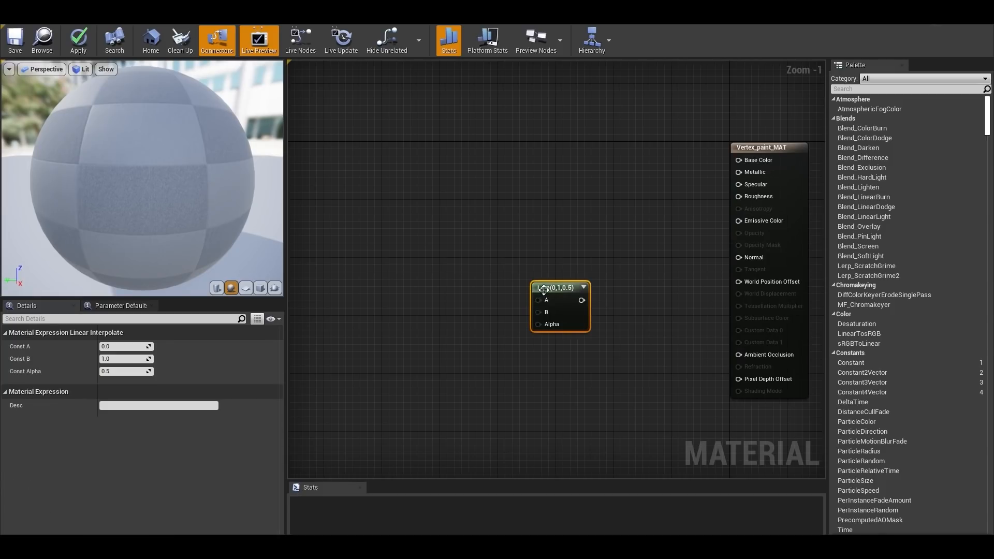
pyautogui.moveTo(543, 289); pyautogui.dragTo(555, 274)
pyautogui.moveTo(492, 288); pyautogui.dragTo(500, 278, button='right')
pyautogui.click(466, 287)
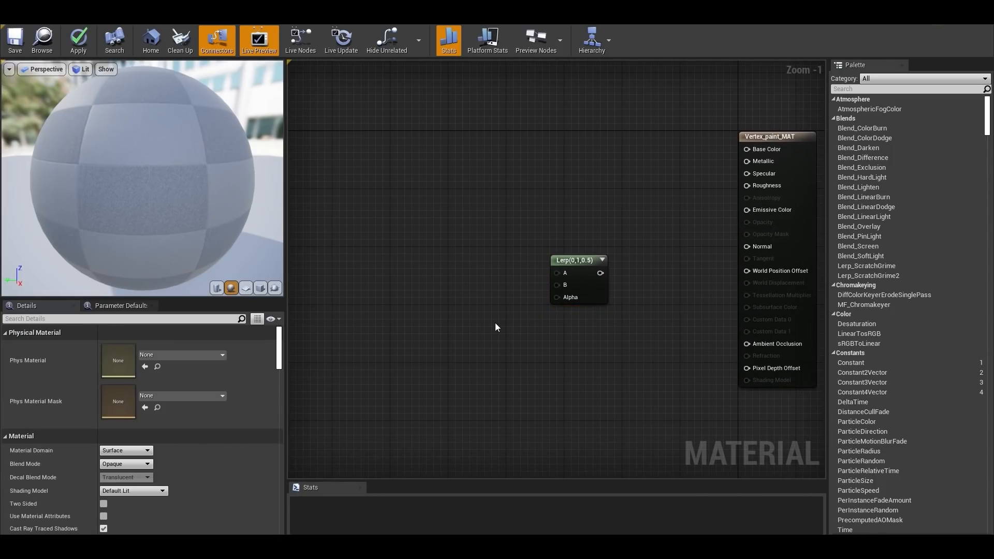
# Add a Constant3Vector set to pink (1, 0, 0.538) and connect it to the Lerp node's B input.
pyautogui.press('3')
pyautogui.click(478, 285)
pyautogui.moveTo(484, 288); pyautogui.dragTo(442, 224)
pyautogui.click(179, 346)
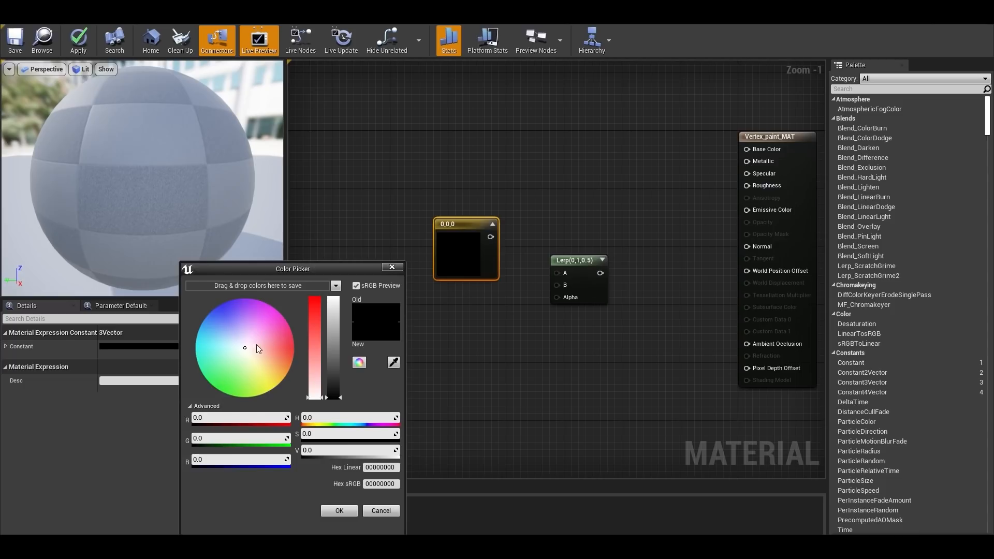
pyautogui.click(338, 511)
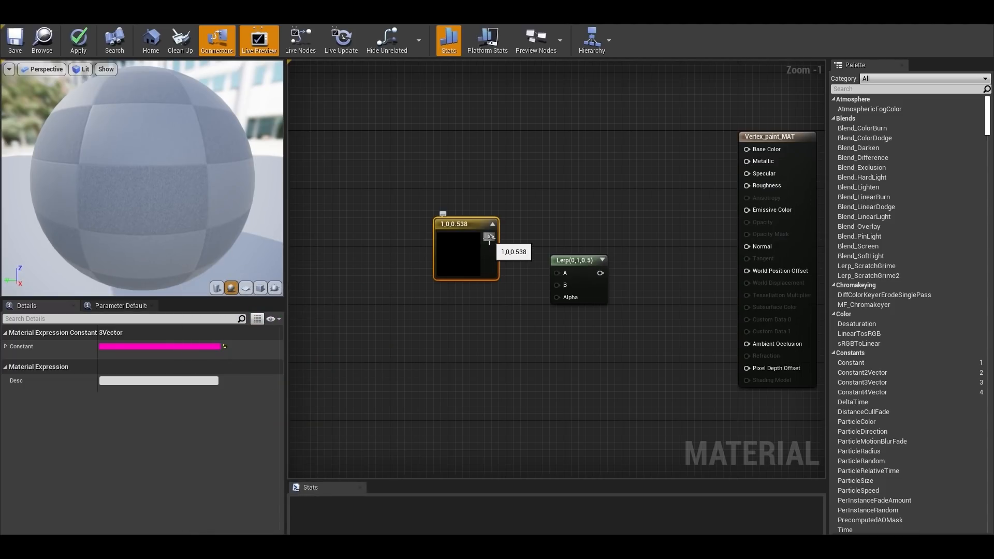
pyautogui.moveTo(463, 267); pyautogui.dragTo(441, 325)
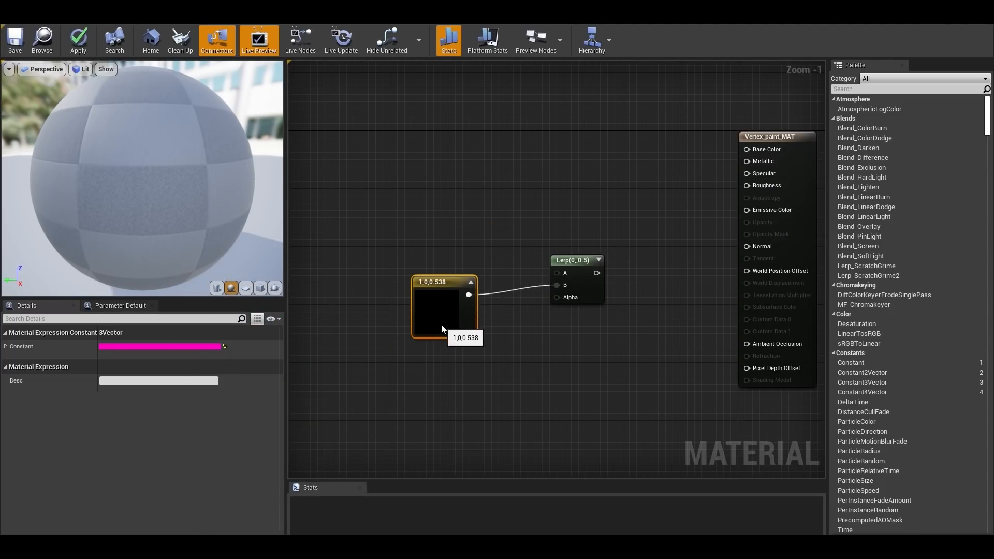
# Add a second Constant3Vector set to blue (0, 0.0104, 1) and connect it to the Lerp node's A input.
pyautogui.press('3')
pyautogui.click(420, 216)
pyautogui.click(205, 346)
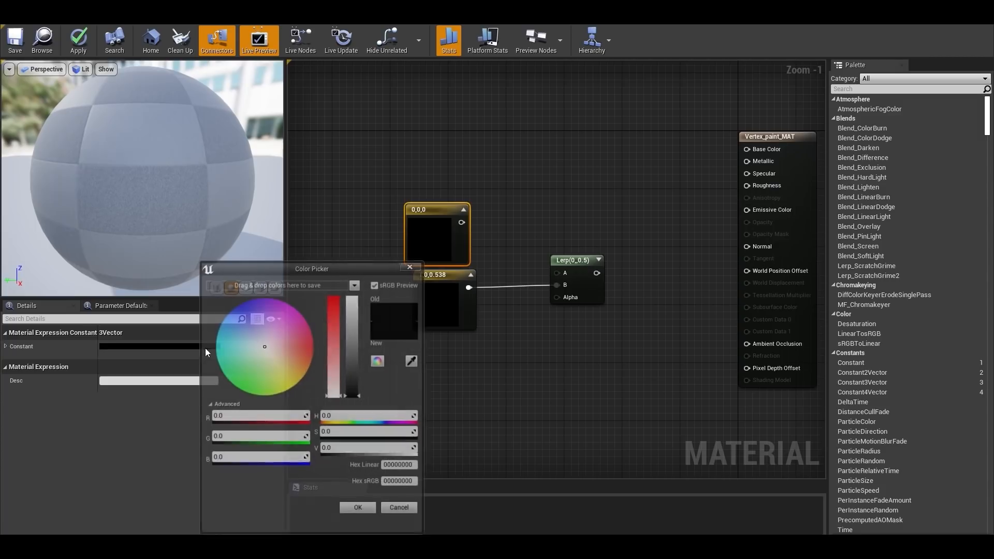
pyautogui.click(362, 515)
pyautogui.moveTo(462, 223); pyautogui.dragTo(557, 273)
pyautogui.moveTo(437, 210); pyautogui.dragTo(446, 210)
# Add a Vertex Color node below the color constants and connect its red output to the Lerp's Alpha input.
pyautogui.moveTo(427, 379); pyautogui.dragTo(424, 340, button='right')
pyautogui.rightClick(425, 340)
pyautogui.write('vertex')
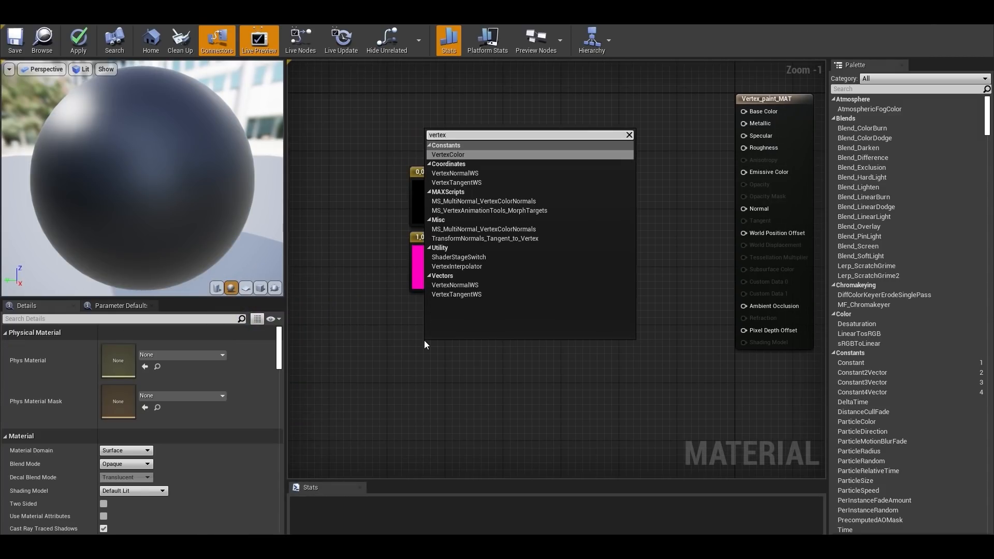
pyautogui.press('Return')
pyautogui.moveTo(441, 393); pyautogui.dragTo(427, 363)
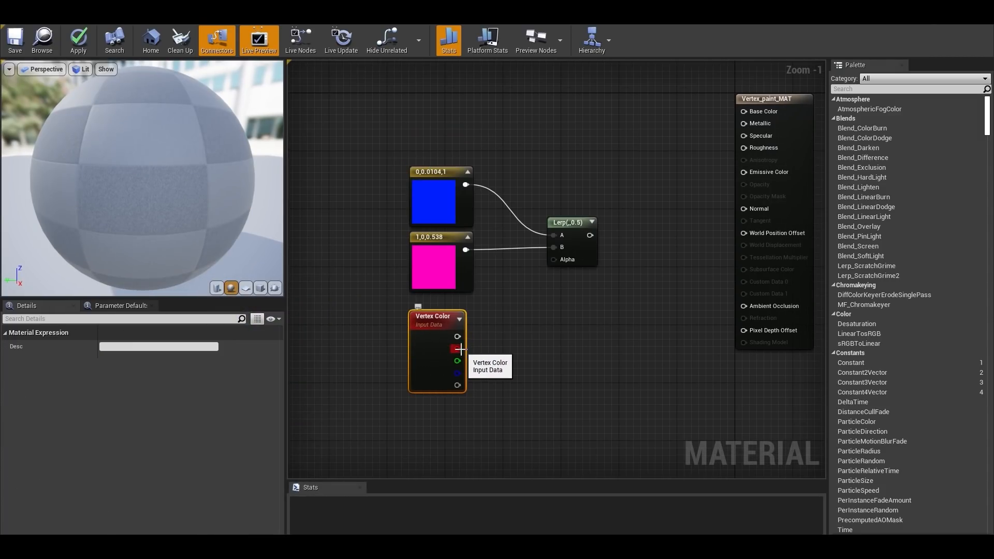
pyautogui.moveTo(558, 260); pyautogui.dragTo(558, 261)
# Connect the Lerp output to the material's Base Color and save the material.
pyautogui.moveTo(656, 287); pyautogui.dragTo(587, 339, button='right')
pyautogui.moveTo(515, 287); pyautogui.dragTo(575, 266)
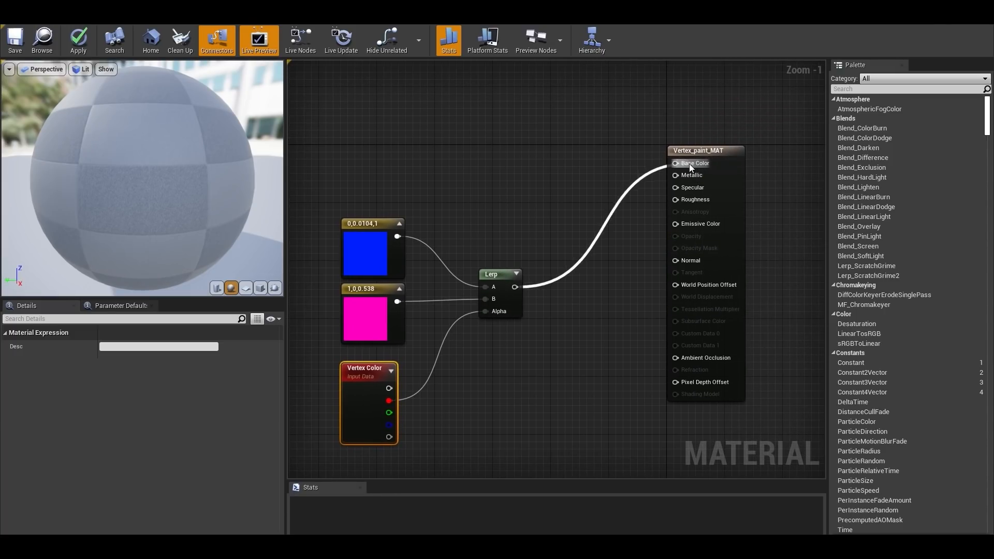
pyautogui.click(14, 47)
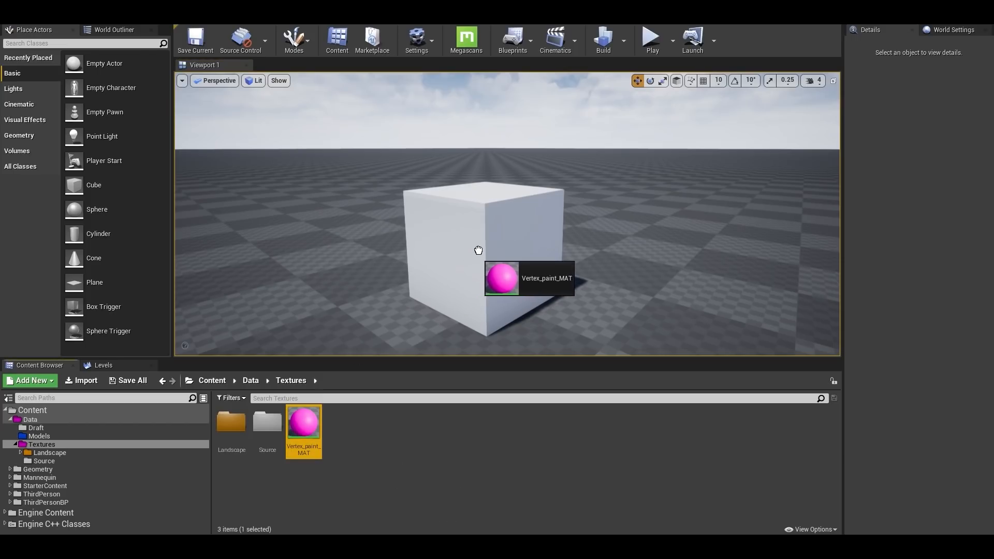
# Assign Vertex_paint_MAT to the cube and activate the Mesh Paint mode's vertex color Paint tool on it.
pyautogui.moveTo(479, 249); pyautogui.dragTo(481, 247)
pyautogui.click(309, 53)
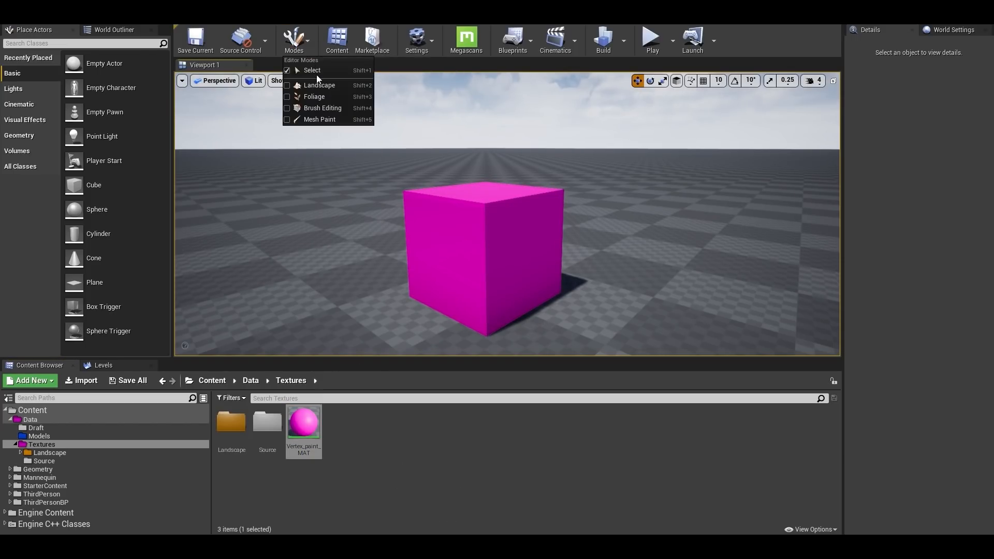
pyautogui.click(336, 118)
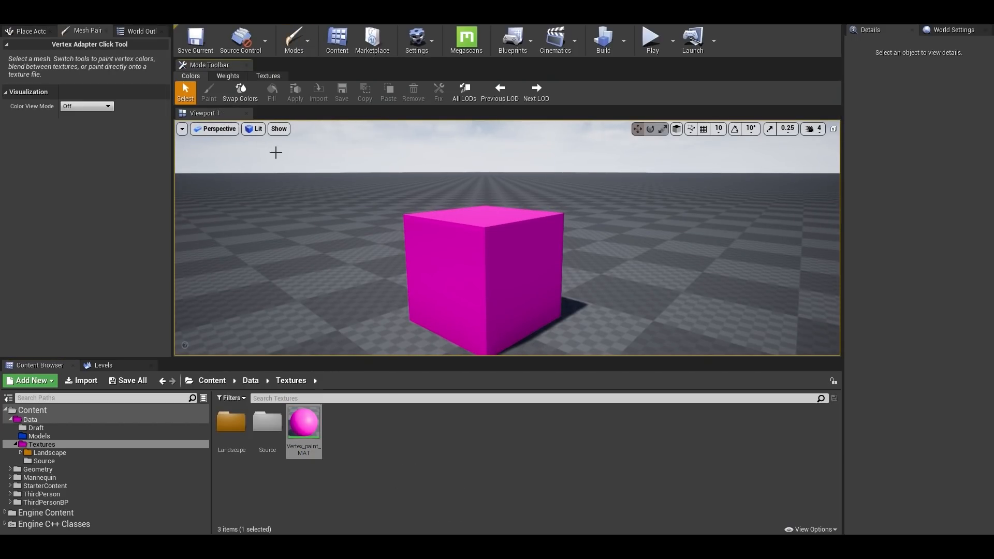
pyautogui.click(455, 251)
pyautogui.click(207, 94)
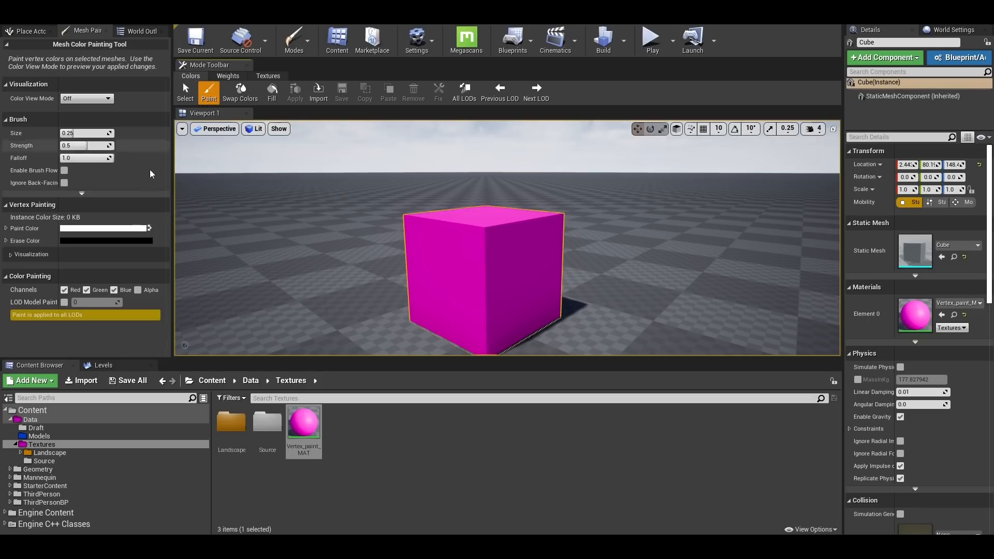
# Restrict painting to the Red channel, swap the paint color to black, and set brush size to about 0.469.
pyautogui.click(114, 290)
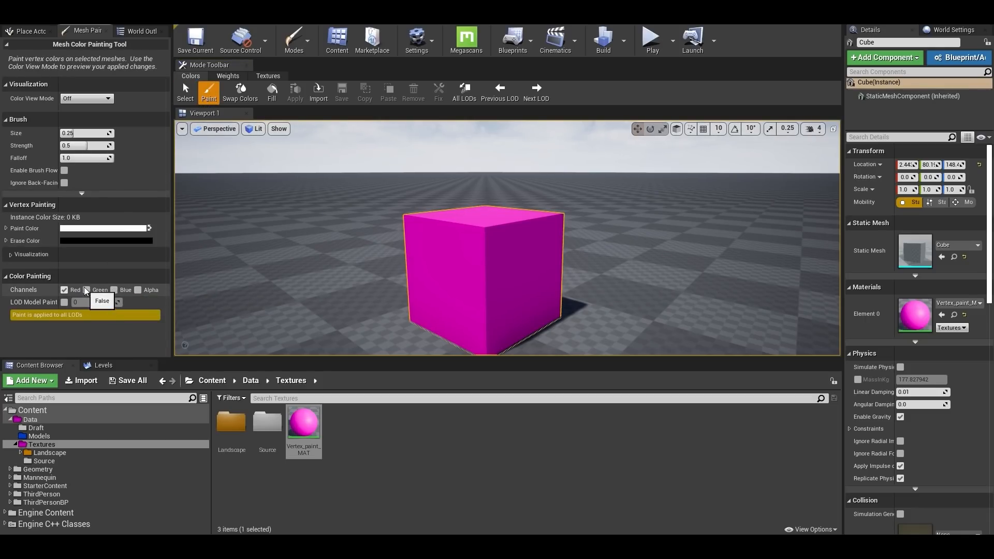
pyautogui.click(86, 290)
pyautogui.click(149, 228)
pyautogui.moveTo(83, 133); pyautogui.dragTo(98, 133)
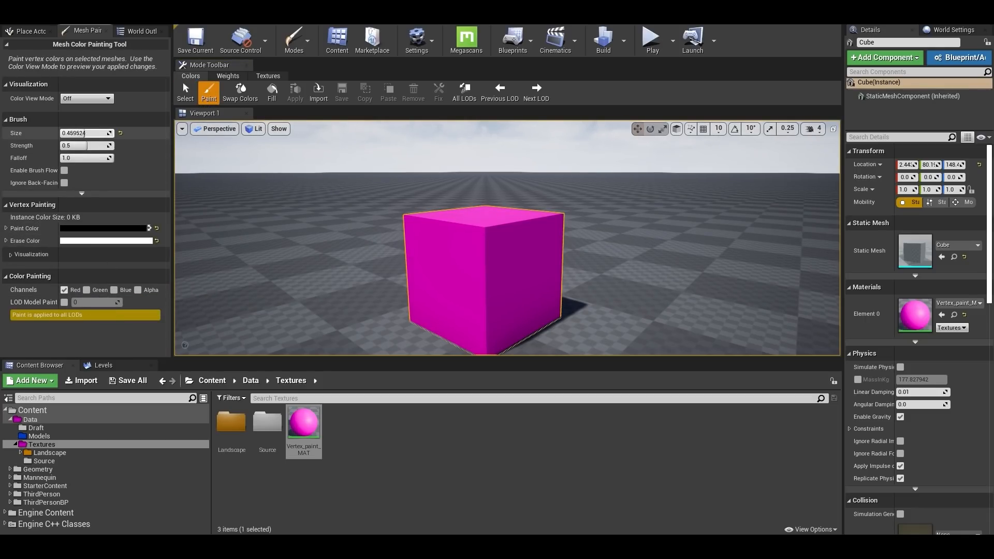
# Paint black vertex color onto the cube's upper front corners and side faces.
pyautogui.press('w')
pyautogui.moveTo(468, 251); pyautogui.dragTo(495, 255, button='right')
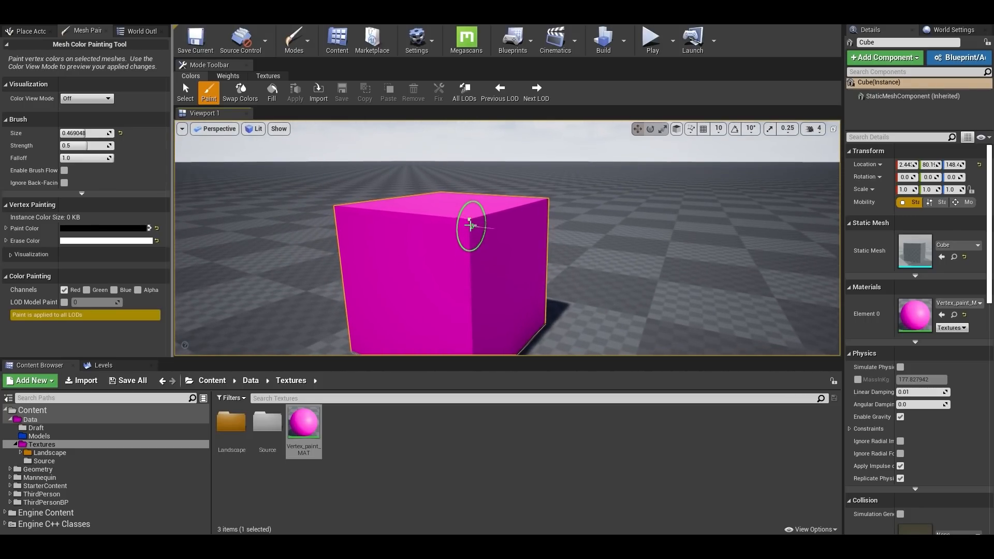
pyautogui.moveTo(470, 222); pyautogui.dragTo(457, 220)
pyautogui.moveTo(457, 219)
pyautogui.mouseDown(button='right')
pyautogui.moveTo(455, 199)
pyautogui.moveTo(490, 211)
pyautogui.moveTo(563, 193)
pyautogui.moveTo(441, 218)
pyautogui.mouseUp(button='right')
pyautogui.press('a')
pyautogui.moveTo(489, 215); pyautogui.dragTo(486, 207)
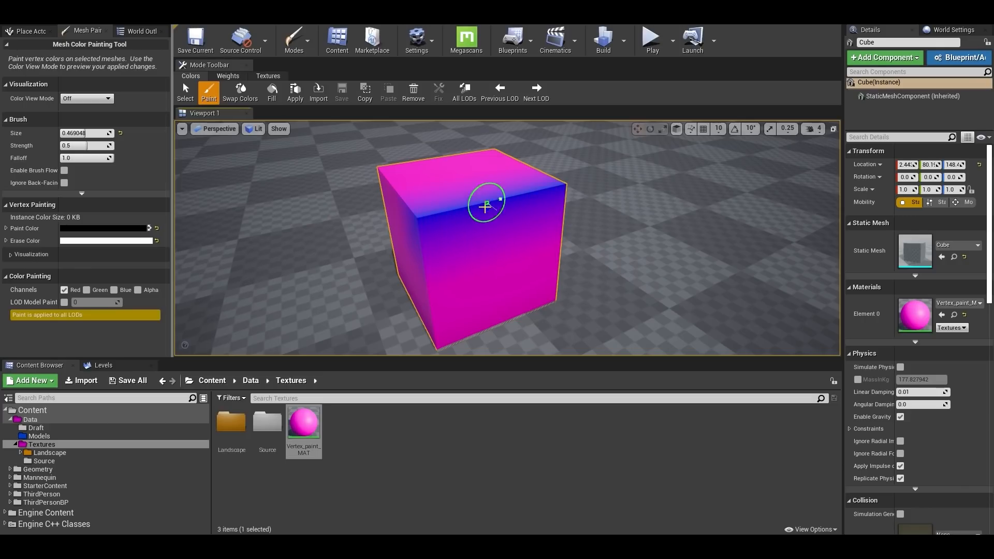
pyautogui.moveTo(439, 270)
pyautogui.mouseDown()
pyautogui.moveTo(429, 289)
pyautogui.moveTo(466, 282)
pyautogui.mouseUp()
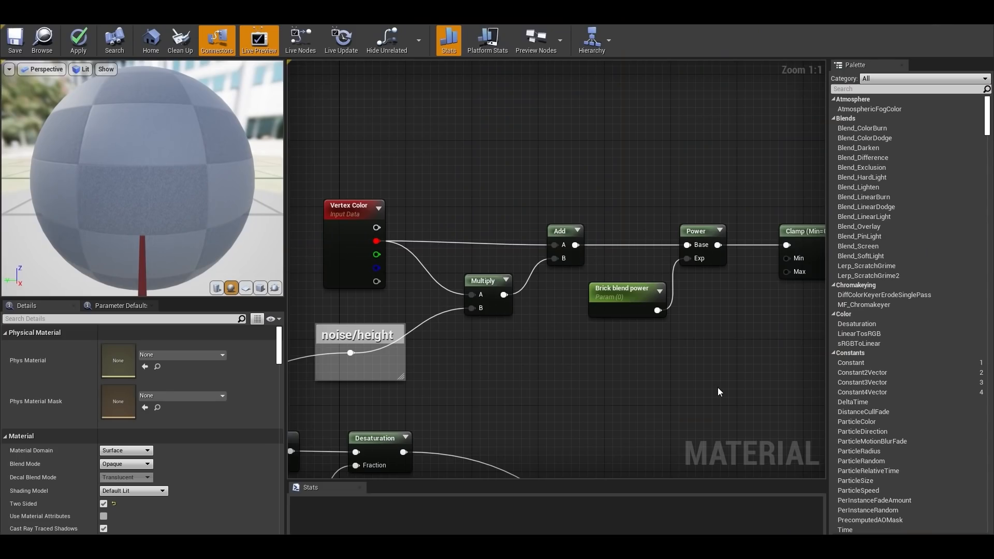
# Examine the brick blend material network, from Vertex Color and noise/height through Multiply, Add and Power to Clamp.
pyautogui.moveTo(719, 392); pyautogui.dragTo(657, 381, button='right')
pyautogui.scroll(-1, 646, 388)
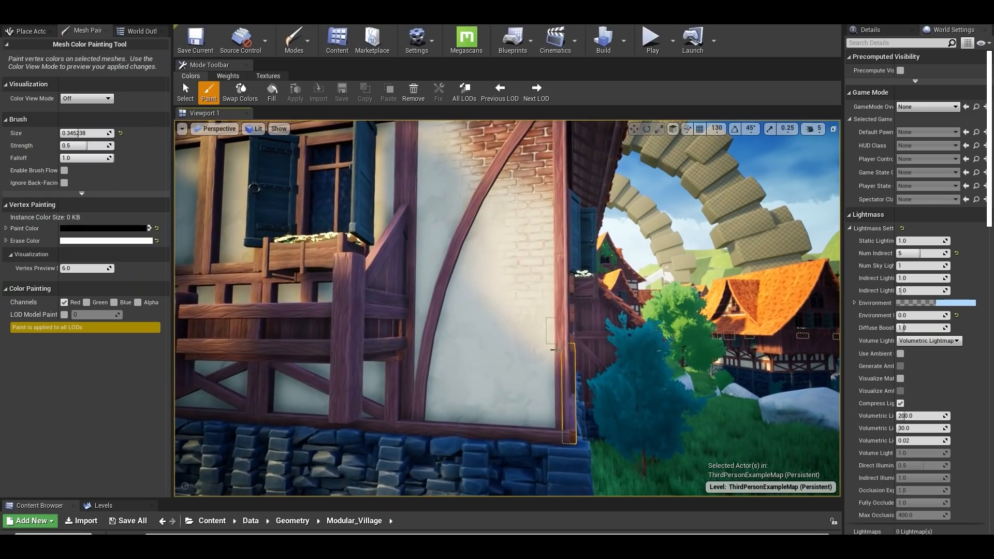
# Paint black into the red vertex channel across the lower part of the house's stucco wall.
pyautogui.moveTo(533, 409)
pyautogui.mouseDown()
pyautogui.moveTo(513, 420)
pyautogui.moveTo(472, 410)
pyautogui.mouseUp()
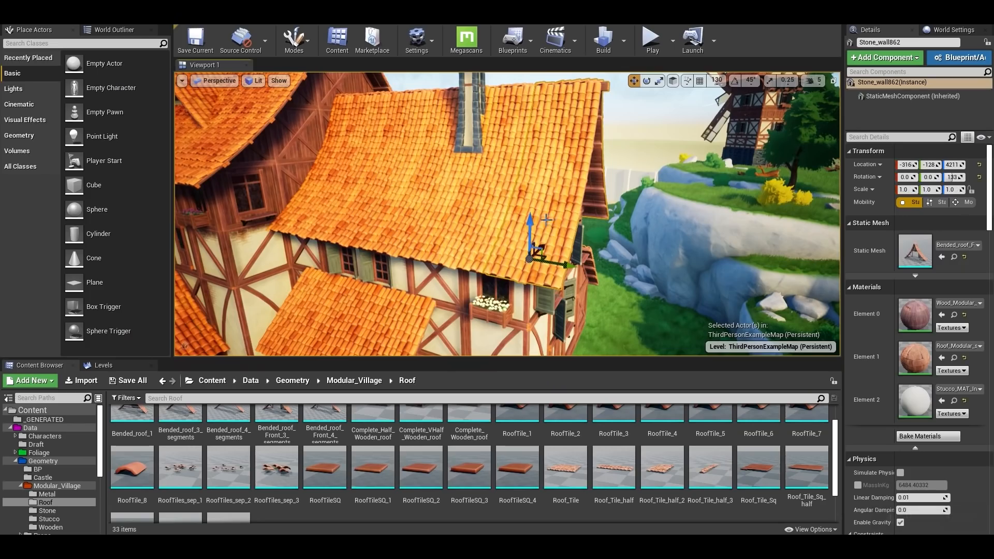
# Move the selected bent roof front segment outward along its green axis.
pyautogui.moveTo(561, 264); pyautogui.dragTo(604, 294)
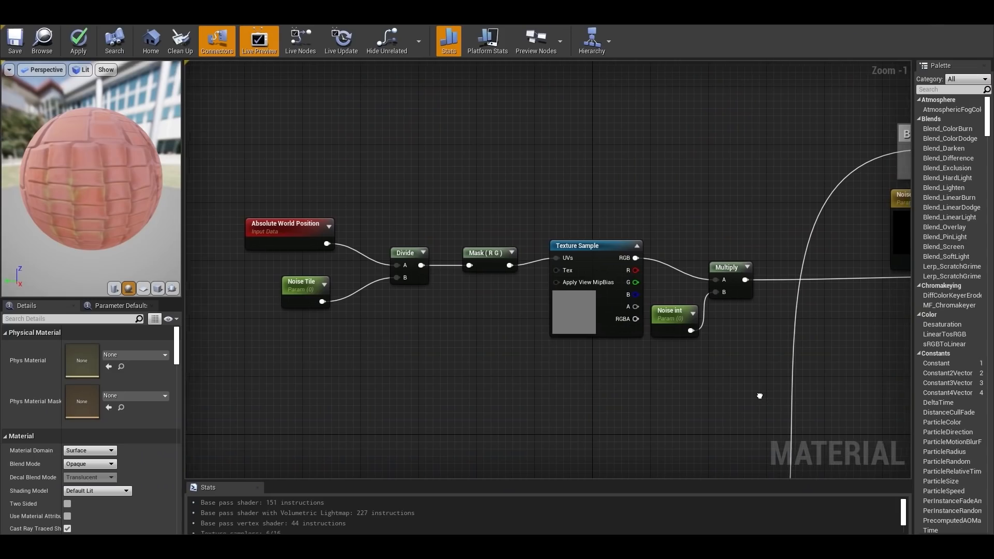
pyautogui.moveTo(761, 396); pyautogui.dragTo(208, 296, button='right')
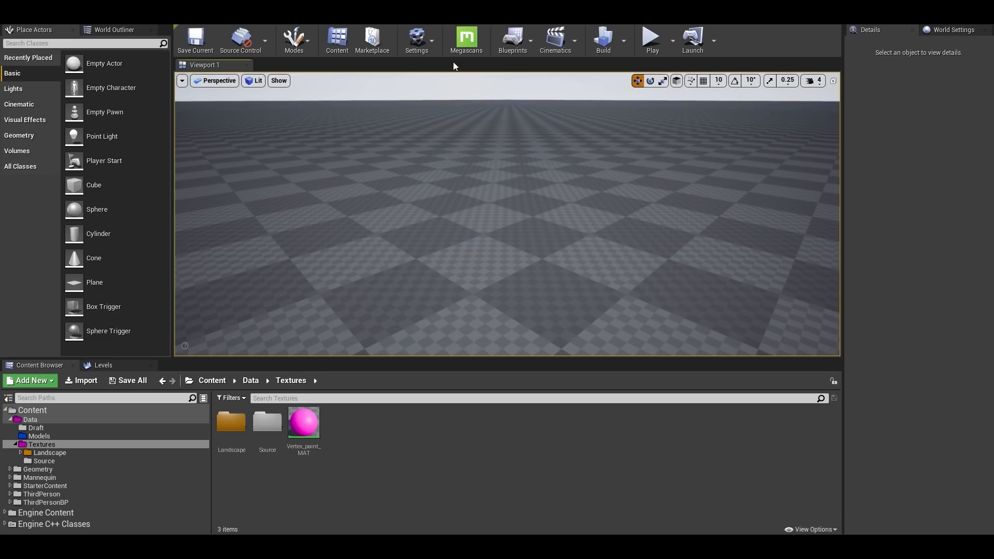
# Open the project settings and search them for "virtual text".
pyautogui.click(428, 47)
pyautogui.click(459, 86)
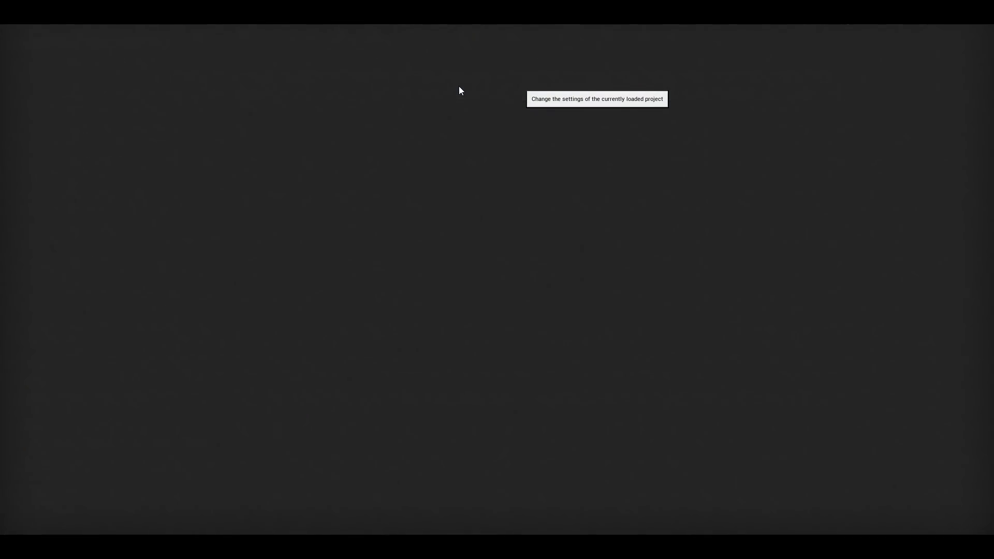
pyautogui.click(460, 31)
pyautogui.write('virtual text')
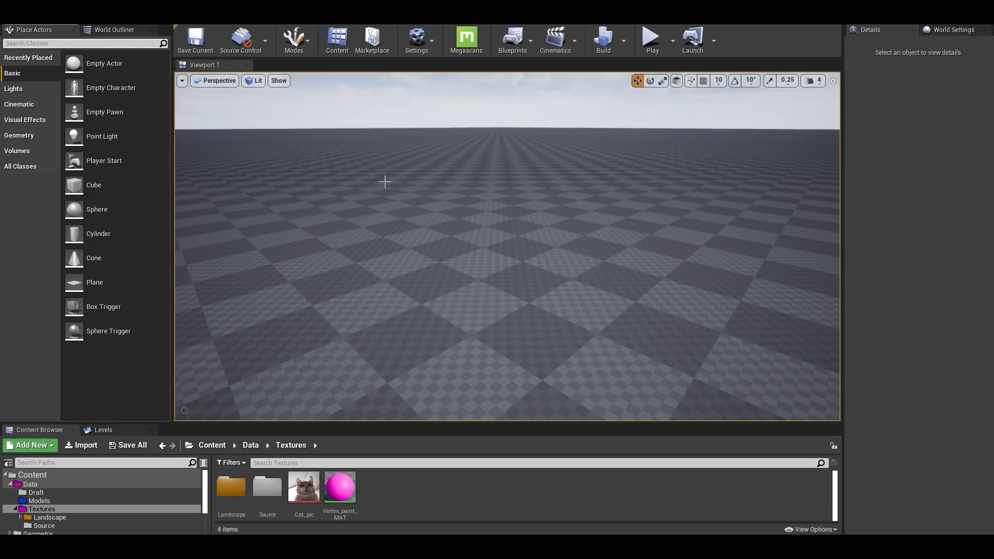
# Place a Runtime Virtual Texture Volume in the level and create a Runtime Virtual Texture asset named LandscapeRVT in the Textures folder.
pyautogui.write('virtu')
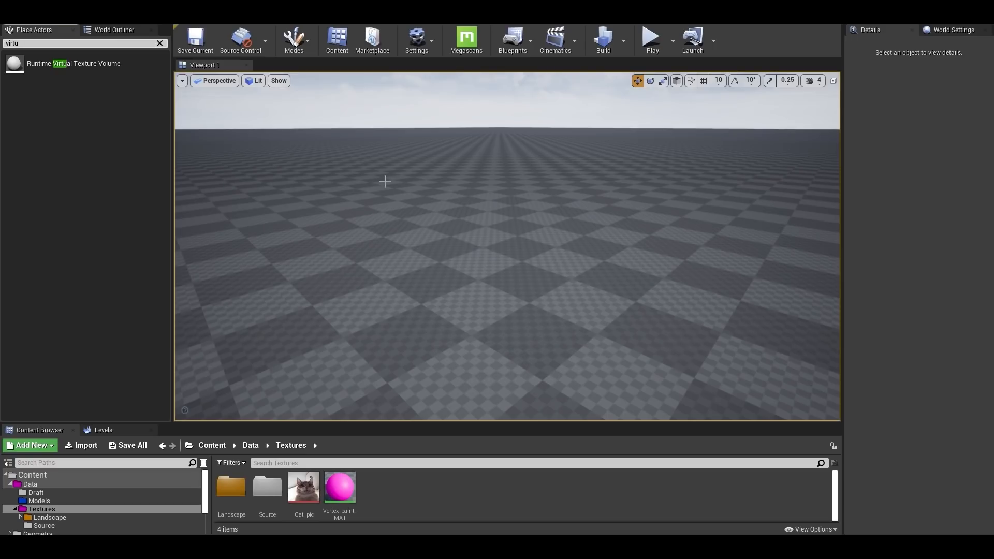
pyautogui.moveTo(73, 63); pyautogui.dragTo(482, 317)
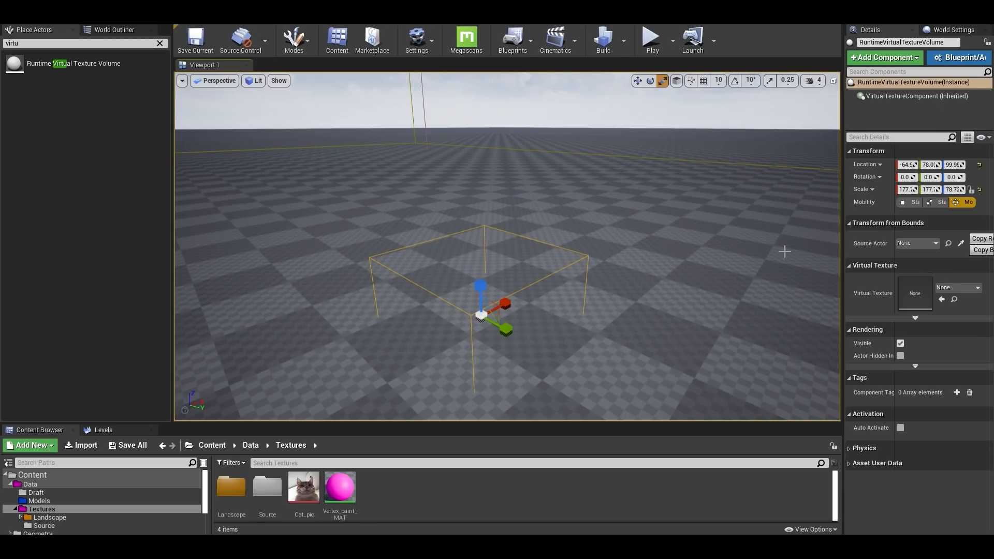
pyautogui.rightClick(471, 499)
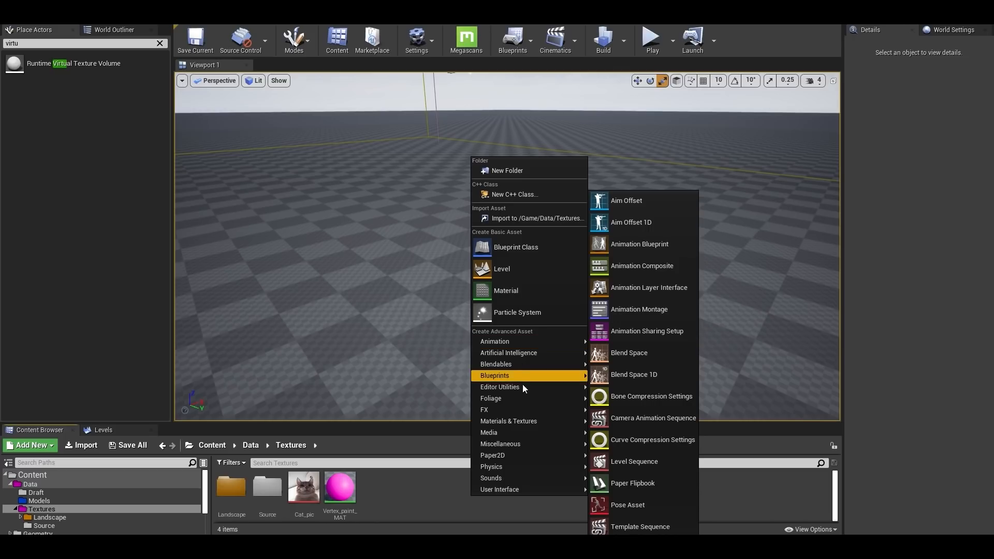
pyautogui.moveTo(514, 421)
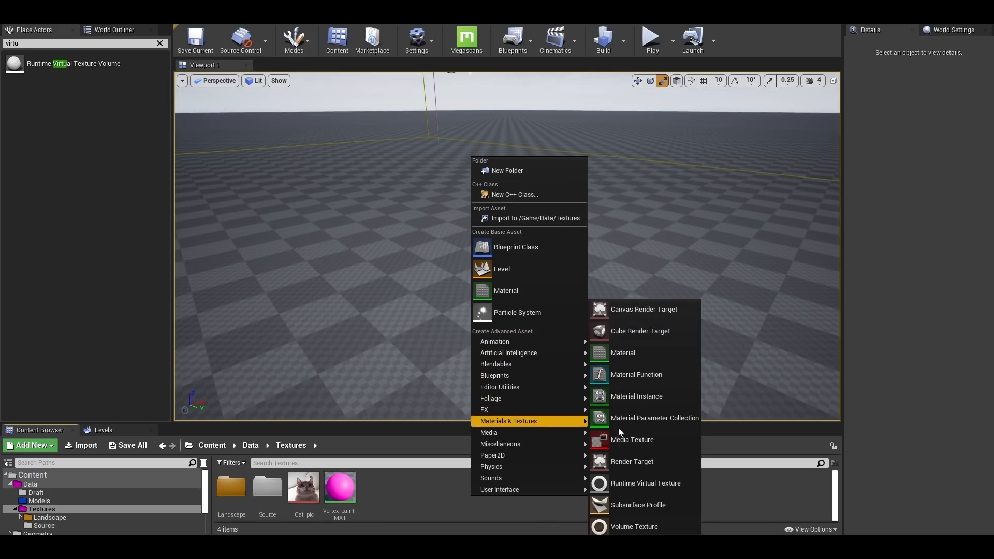
pyautogui.click(675, 485)
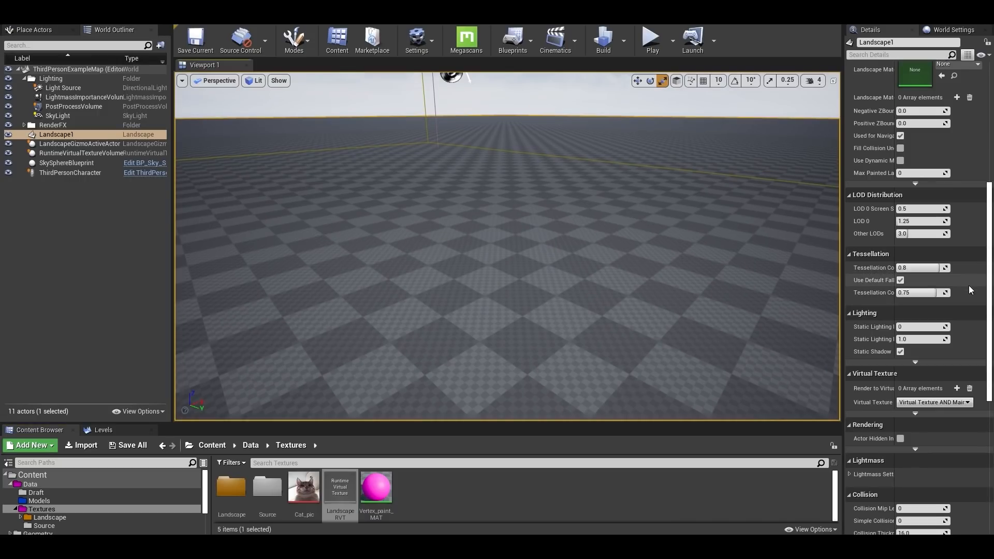
# Add a Render to Virtual Textures entry on Landscape1 and assign LandscapeRVT to it.
pyautogui.scroll(-1, 868, 356)
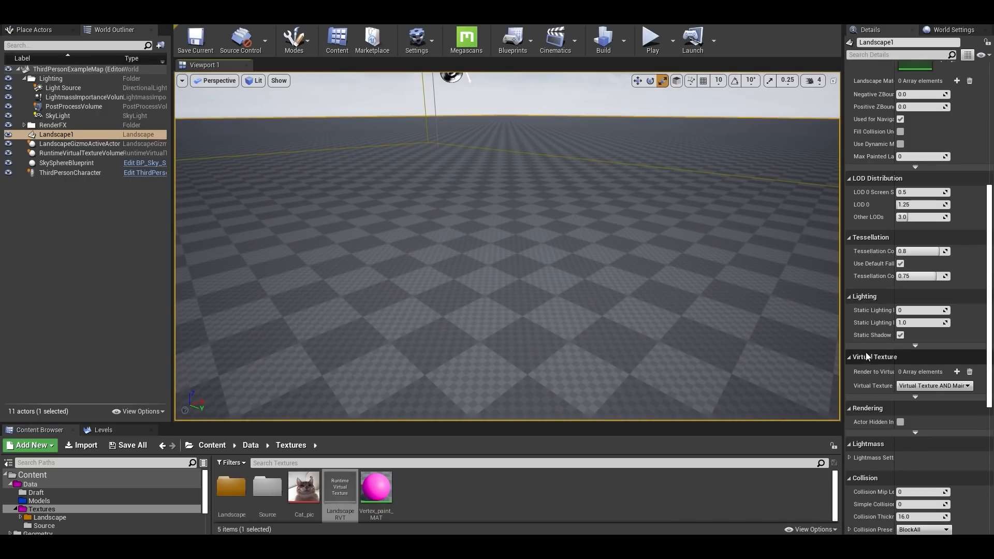
pyautogui.click(958, 372)
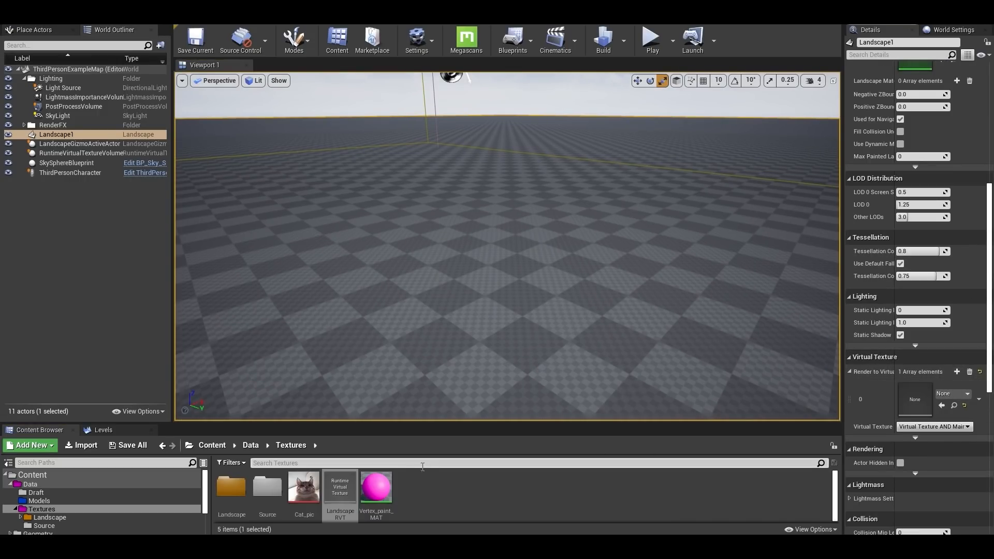
pyautogui.moveTo(340, 487); pyautogui.dragTo(908, 409)
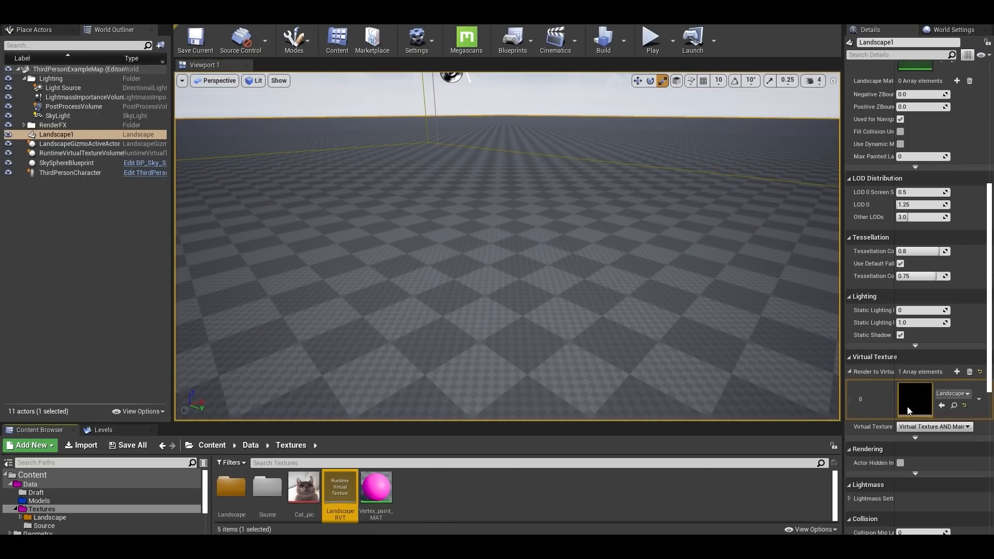
# Add a RuntimeVirtualTextureOutput node to the Landscape_MAT graph.
pyautogui.rightClick(498, 337)
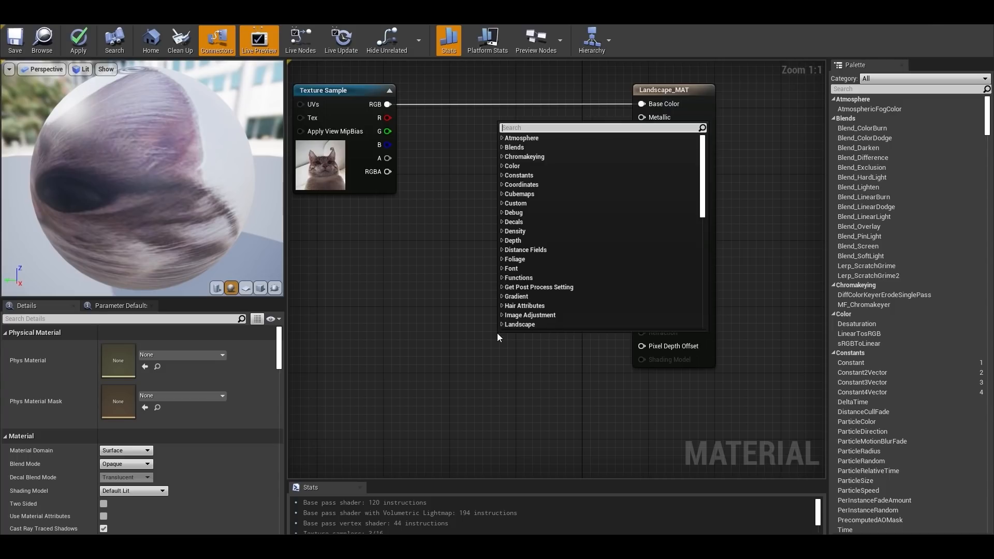
pyautogui.write('virtual')
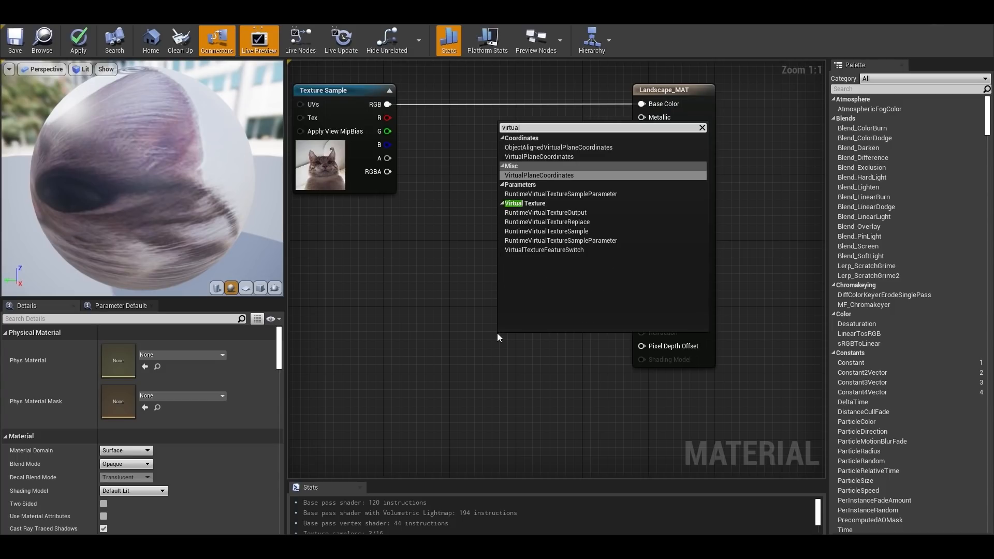
pyautogui.press('Down')
pyautogui.press('Down')
pyautogui.press('Down')
pyautogui.press('Down')
pyautogui.press('Up')
pyautogui.press('Up')
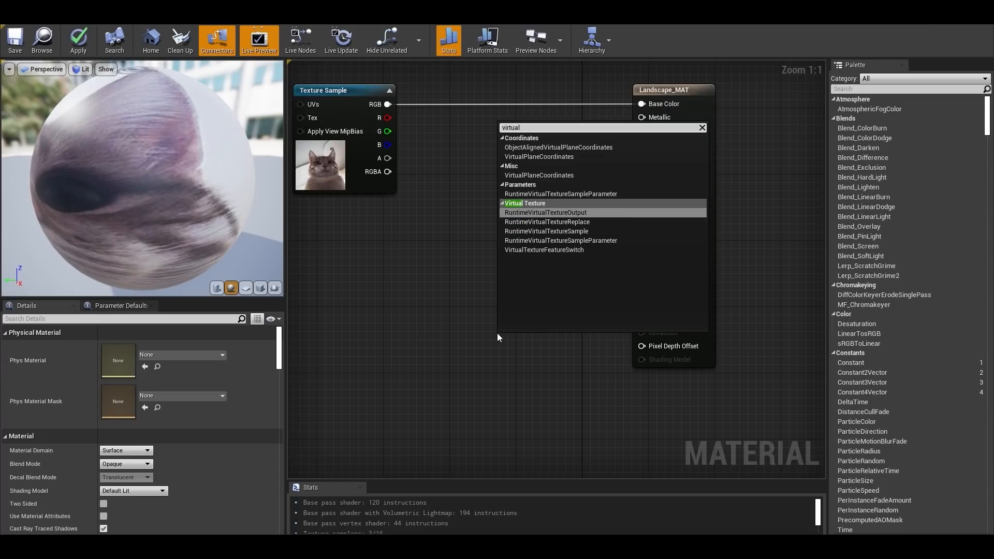
pyautogui.press('Return')
# Place the virtual texture output node beneath the Landscape_MAT node and feed the cat texture sample's color into it.
pyautogui.moveTo(543, 332); pyautogui.dragTo(679, 392)
pyautogui.click(525, 330)
pyautogui.scroll(-1, 391, 111)
pyautogui.moveTo(468, 182); pyautogui.dragTo(608, 374)
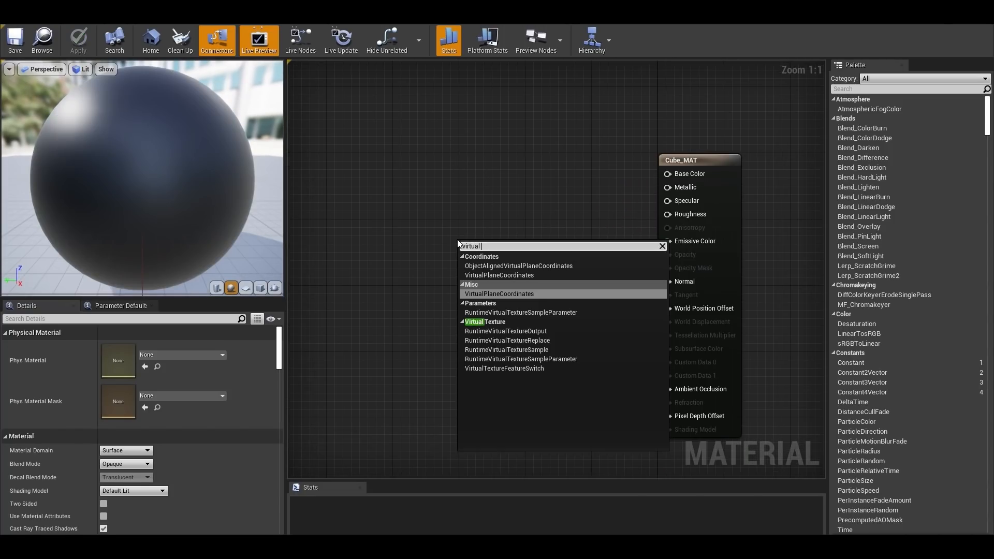
# Add a RuntimeVirtualTextureSample node to Cube_MAT and assign LandscapeRVT as its virtual texture.
pyautogui.write('tex')
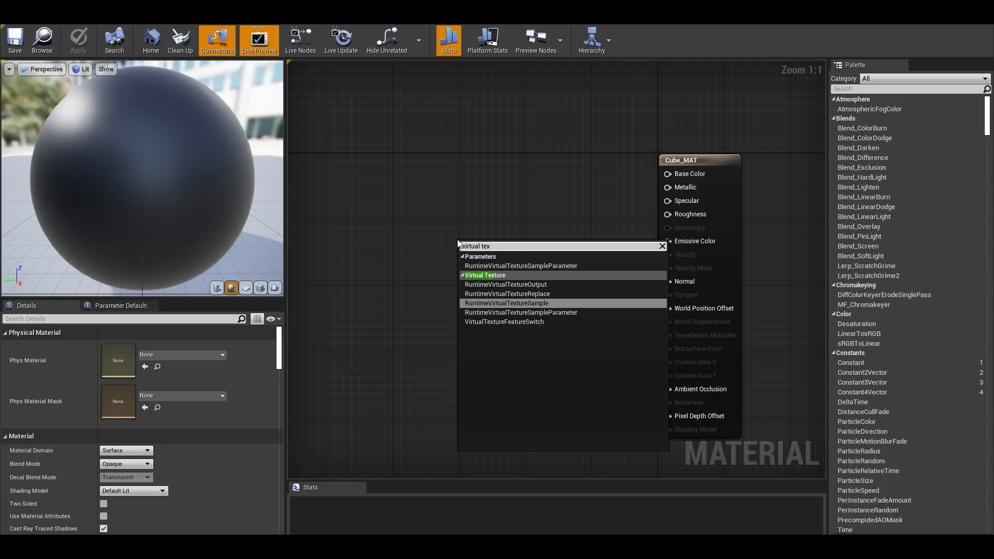
pyautogui.press('Return')
pyautogui.moveTo(459, 244); pyautogui.dragTo(419, 225)
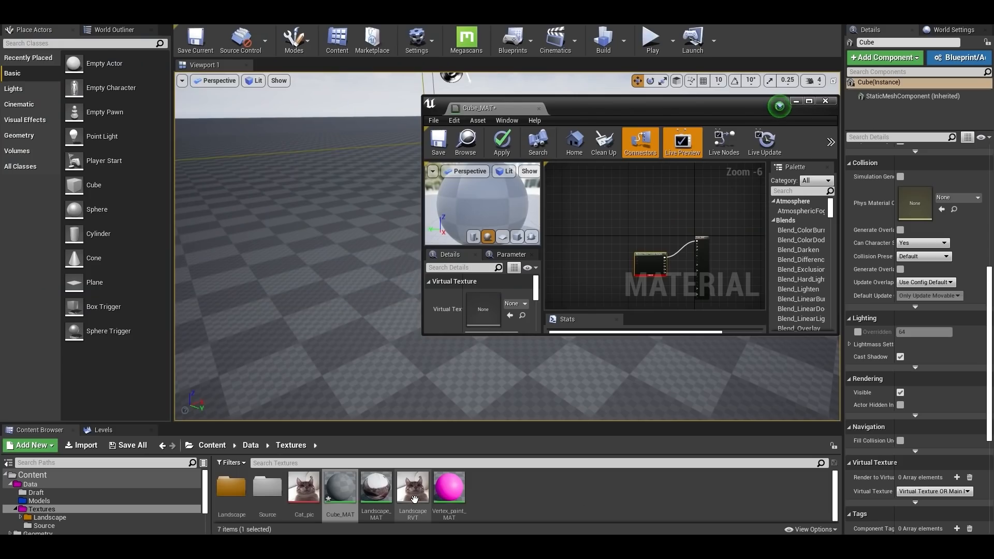
pyautogui.moveTo(412, 487); pyautogui.dragTo(487, 307)
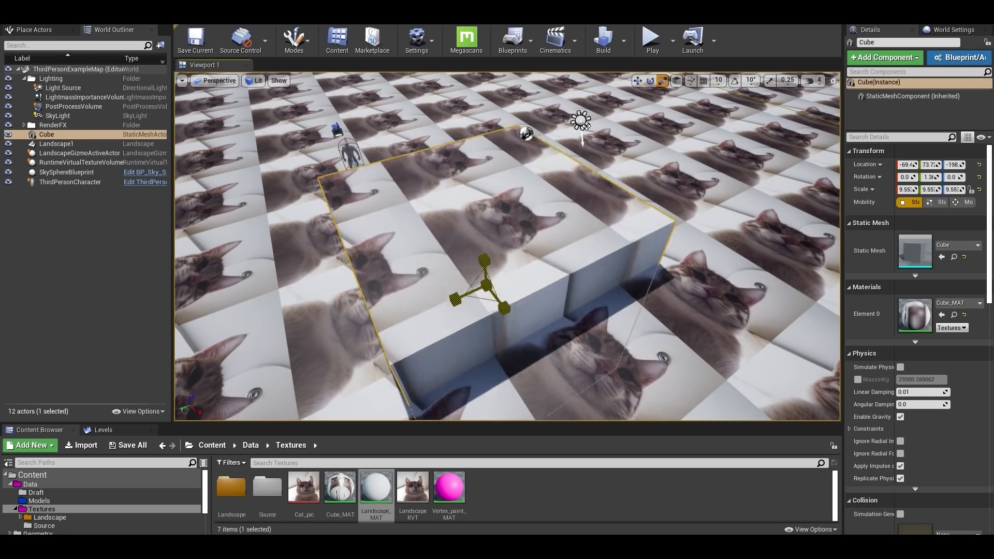
# Move and tilt the cube in the landscape to demonstrate the cat texture projecting onto its surface.
pyautogui.scroll(-5, 480, 279)
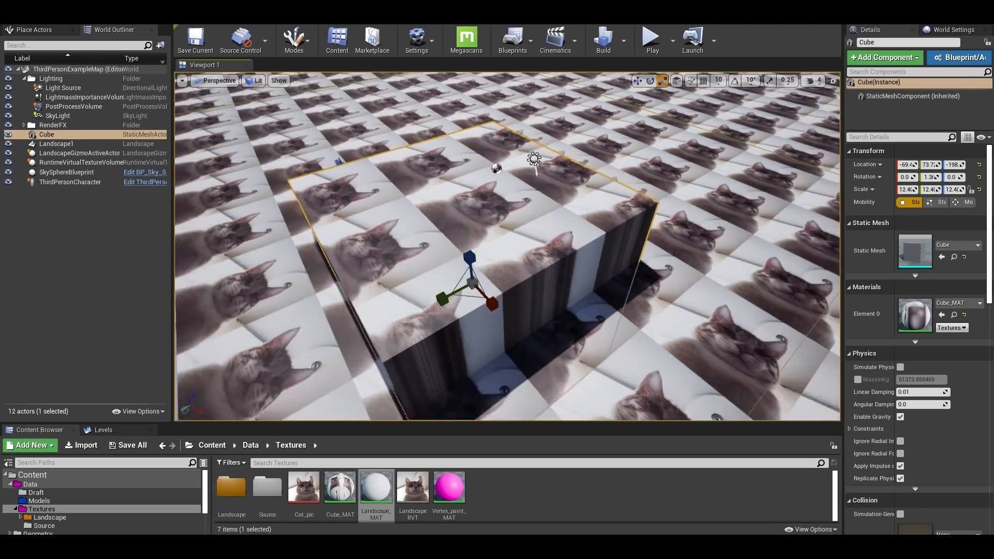
pyautogui.moveTo(476, 272); pyautogui.dragTo(518, 282)
pyautogui.moveTo(518, 281); pyautogui.dragTo(508, 233, button='right')
pyautogui.keyDown('shift'); pyautogui.moveTo(472, 319); pyautogui.dragTo(473, 288); pyautogui.keyUp('shift')
pyautogui.moveTo(503, 368); pyautogui.dragTo(458, 352)
pyautogui.press('e')
pyautogui.press('w')
pyautogui.moveTo(414, 282); pyautogui.dragTo(413, 313)
pyautogui.moveTo(413, 313); pyautogui.dragTo(476, 345, button='right')
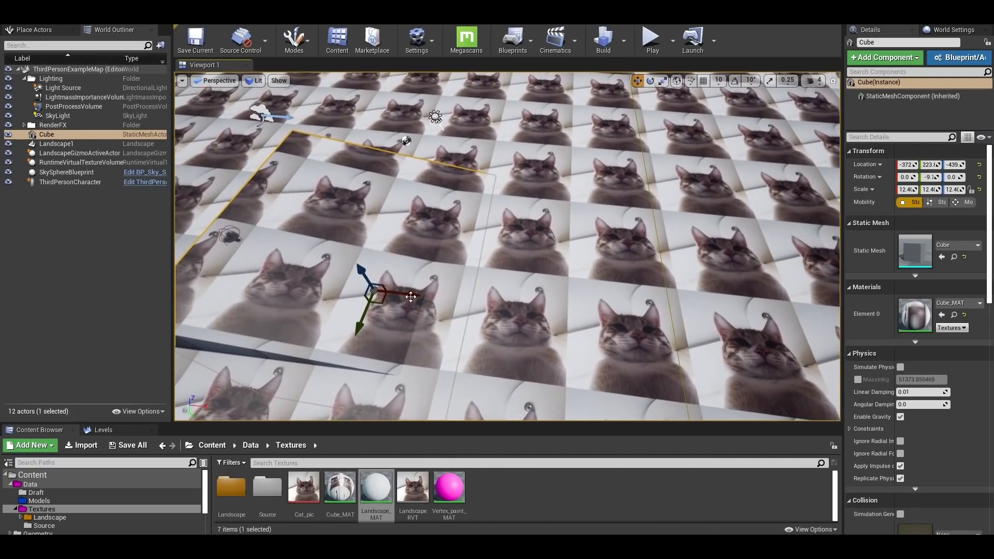
pyautogui.moveTo(402, 297); pyautogui.dragTo(524, 328)
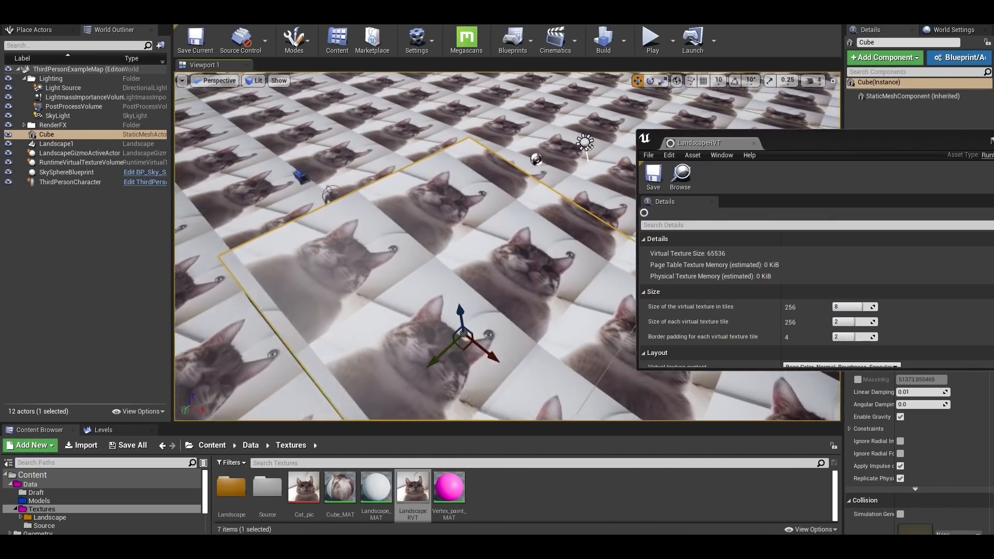
# Increase LandscapeRVT's size of the virtual texture in tiles.
pyautogui.moveTo(518, 248); pyautogui.dragTo(500, 236, button='right')
pyautogui.moveTo(846, 308); pyautogui.dragTo(872, 307)
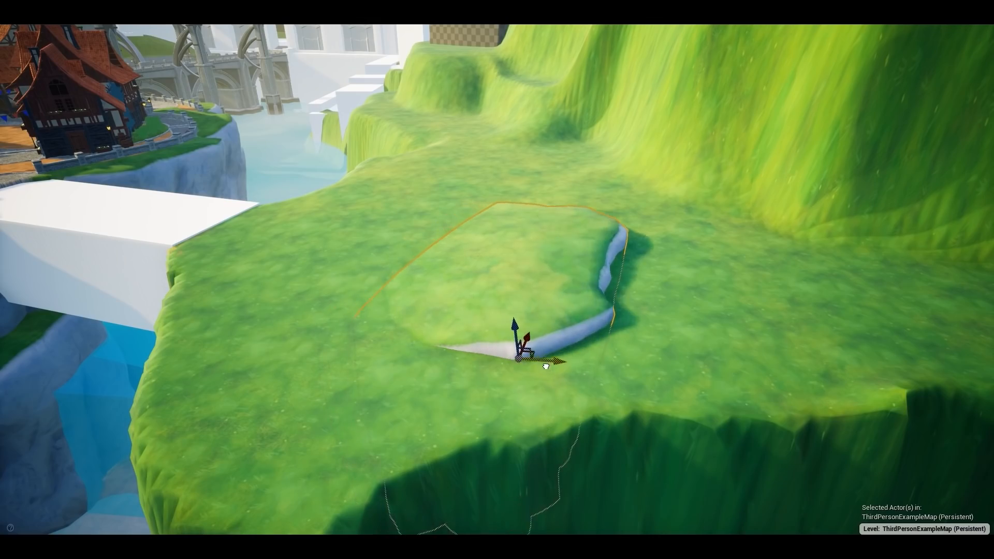
# Slide the selected rock mesh sideways across the grassy terrain and raise it along its vertical axis.
pyautogui.moveTo(645, 395); pyautogui.dragTo(524, 406)
pyautogui.press('e')
pyautogui.press('w')
pyautogui.moveTo(533, 323); pyautogui.dragTo(513, 198)
pyautogui.press('e')
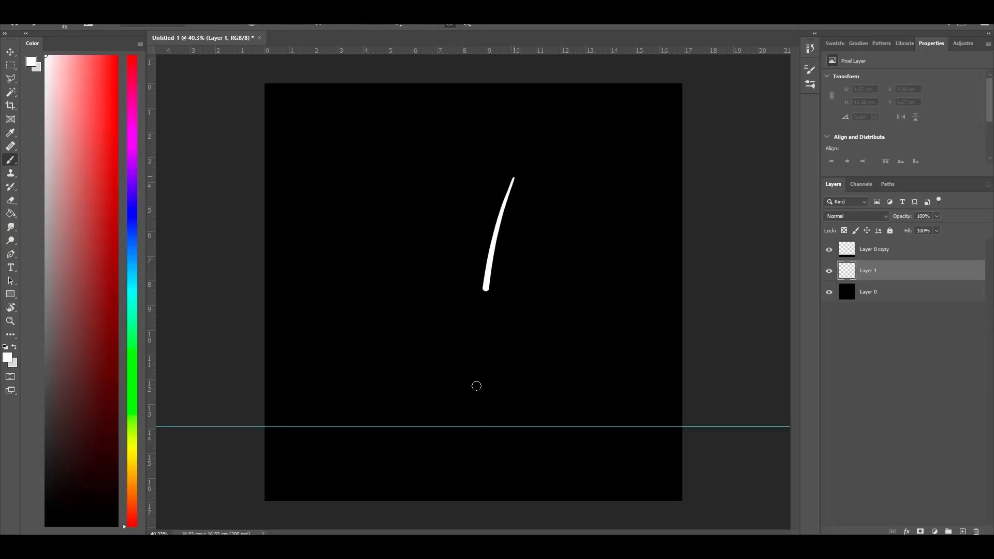
# In Photoshop, paint a tuft of white grass blades on Layer 1, with their bases meeting the horizontal guide.
pyautogui.moveTo(475, 383); pyautogui.dragTo(437, 340)
pyautogui.moveTo(563, 214); pyautogui.dragTo(571, 440)
pyautogui.moveTo(597, 298); pyautogui.dragTo(572, 440)
pyautogui.moveTo(541, 323); pyautogui.dragTo(561, 440)
pyautogui.moveTo(421, 275); pyautogui.dragTo(440, 440)
pyautogui.moveTo(405, 254); pyautogui.dragTo(407, 441)
pyautogui.moveTo(371, 283); pyautogui.dragTo(405, 440)
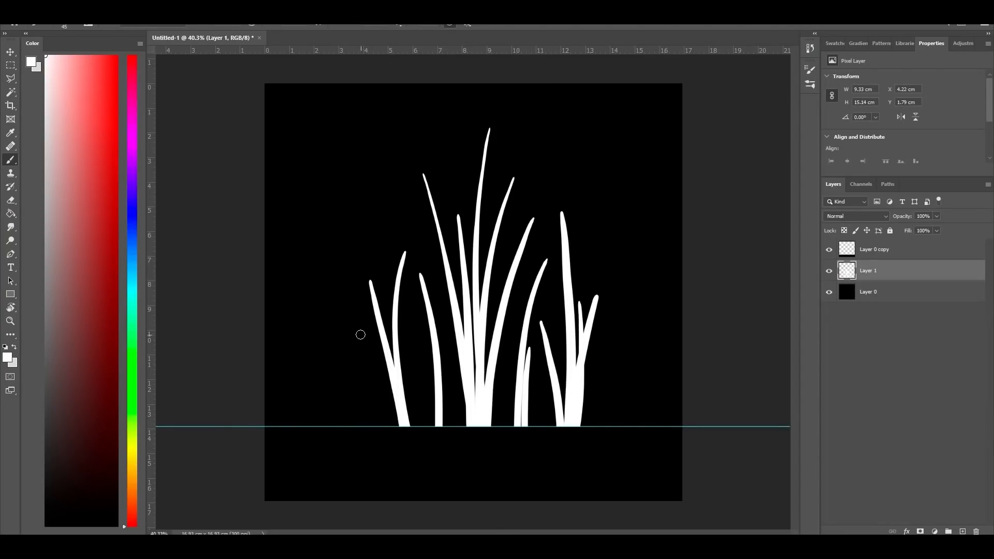
pyautogui.moveTo(365, 340); pyautogui.dragTo(404, 440)
pyautogui.moveTo(556, 188); pyautogui.dragTo(505, 440)
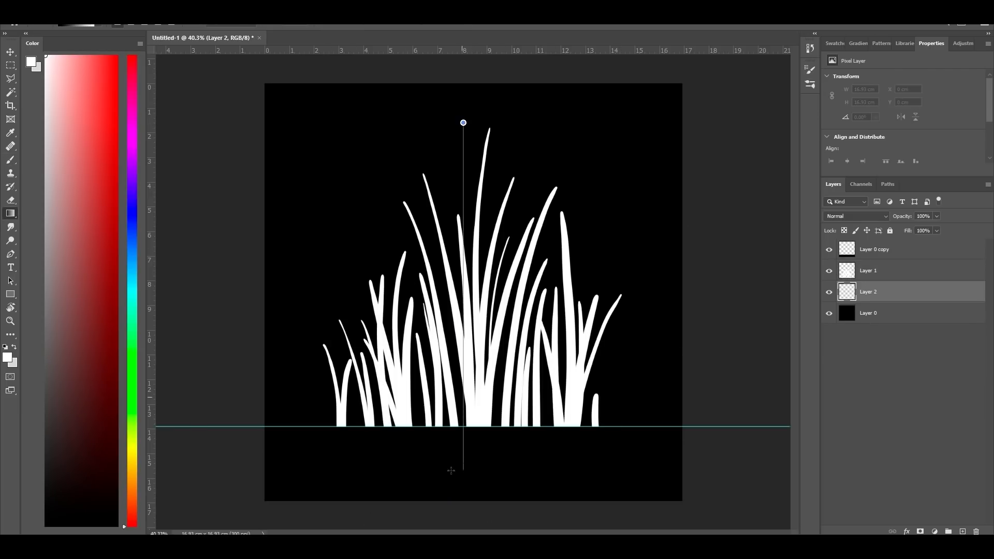
pyautogui.keyDown('shift'); pyautogui.moveTo(451, 471); pyautogui.dragTo(451, 471); pyautogui.keyUp('shift')
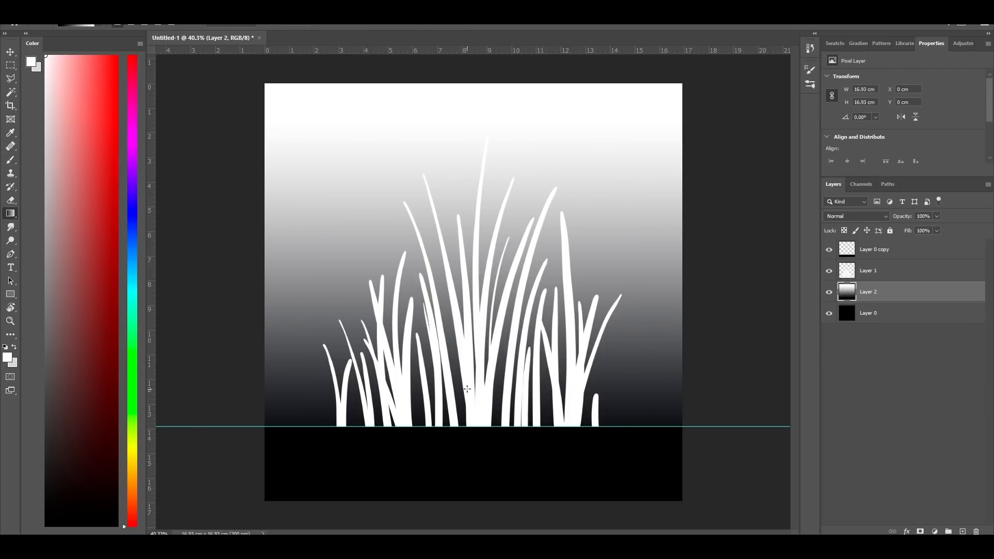
pyautogui.hotkey('ctrl', 'z')
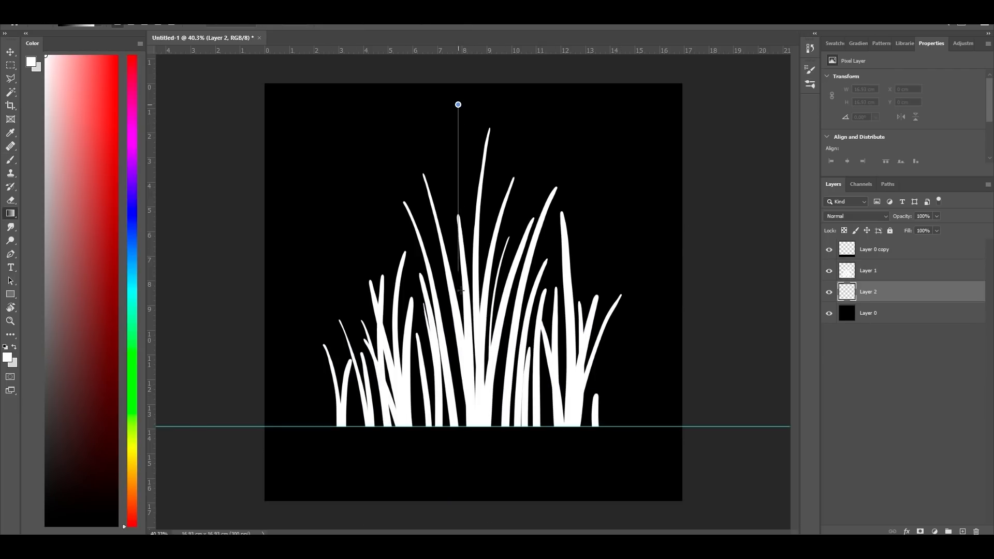
pyautogui.hotkey('ctrl', 'shift', 'z')
pyautogui.hotkey('ctrl', 'z')
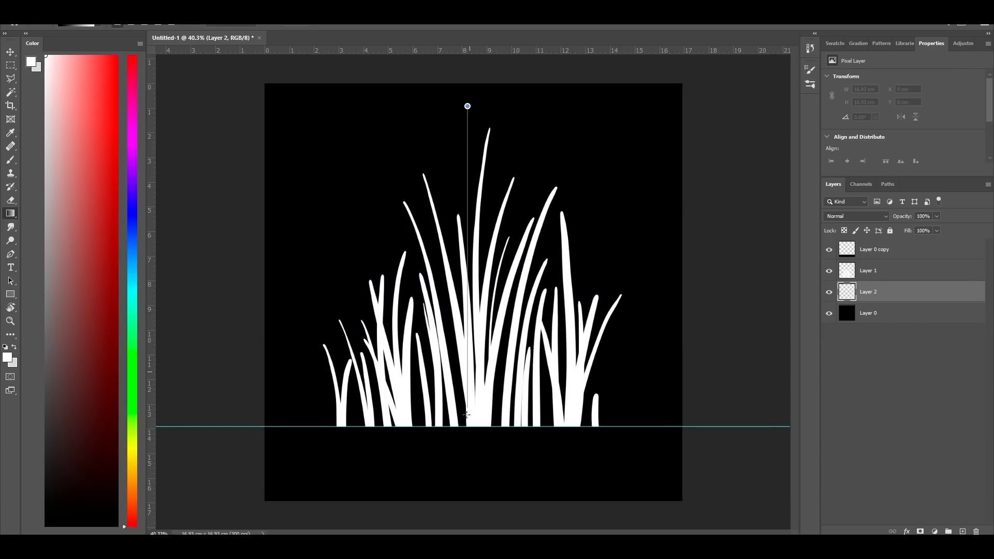
# Fill Layer 2 with a vertical white-to-black gradient running from above the grass tips down to near the guide.
pyautogui.moveTo(471, 413); pyautogui.dragTo(470, 415)
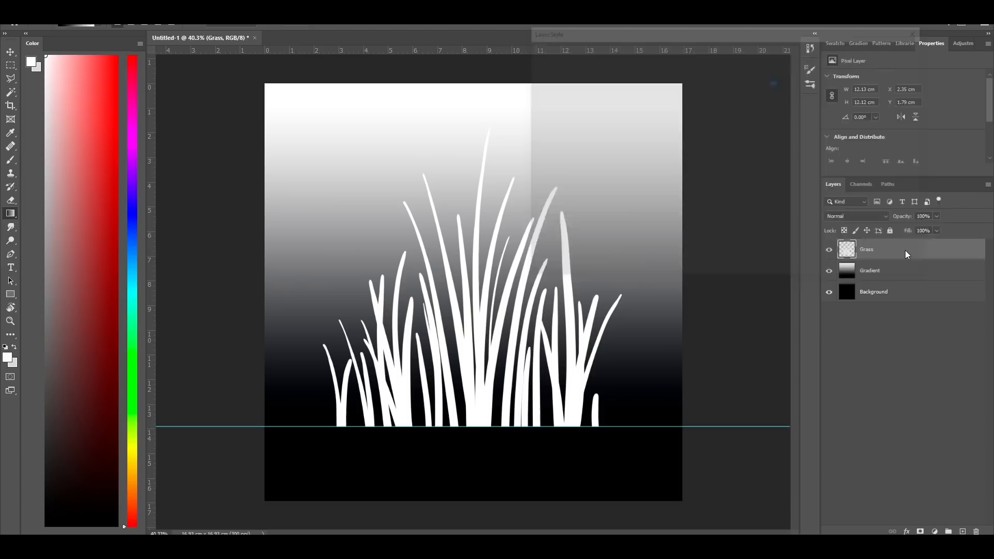
# Restrict the Grass layer's blending to the red channel by disabling its green and blue channels.
pyautogui.doubleClick(905, 250)
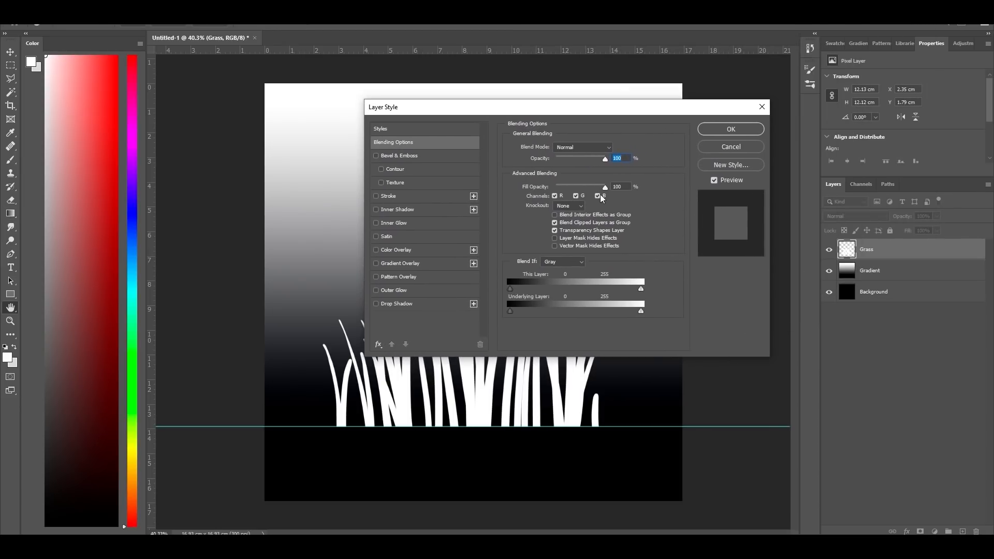
pyautogui.click(599, 196)
pyautogui.click(576, 195)
pyautogui.click(731, 129)
# Restrict the Gradient layer's blending to the green channel by disabling its red and blue channels.
pyautogui.doubleClick(905, 271)
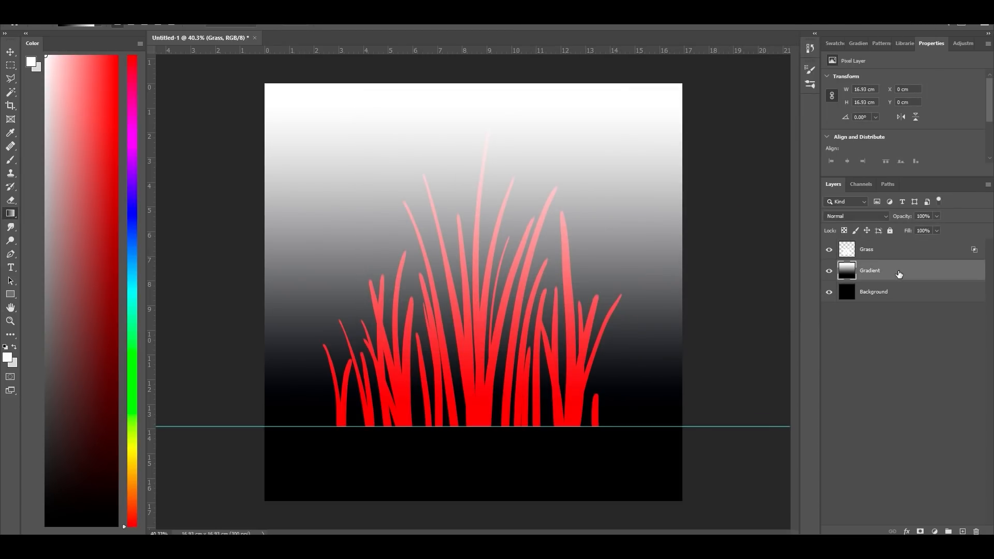
pyautogui.click(554, 196)
pyautogui.click(598, 196)
pyautogui.click(717, 129)
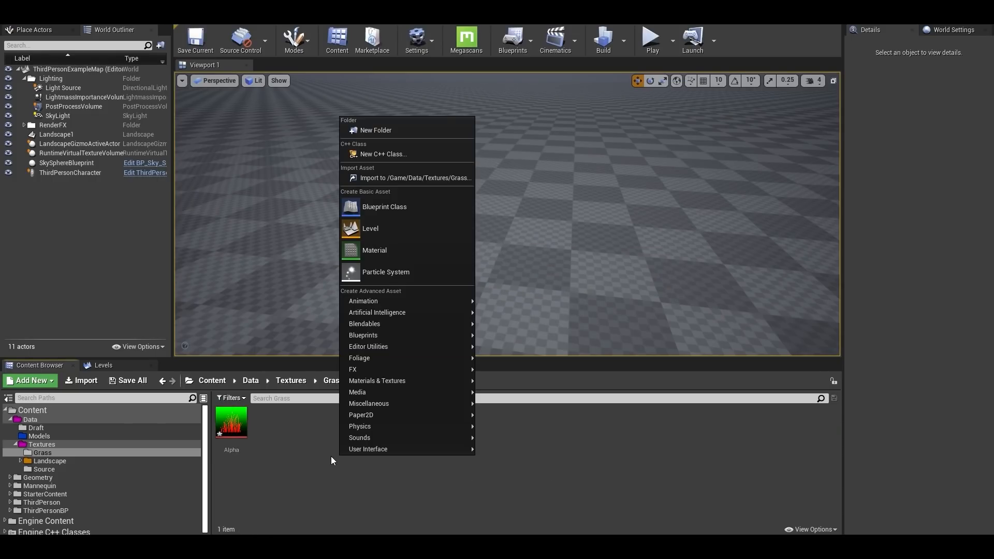
# In Unreal Editor, create a material named Grass_MAT in the Grass folder, open it and set its blend mode to Masked.
pyautogui.click(390, 247)
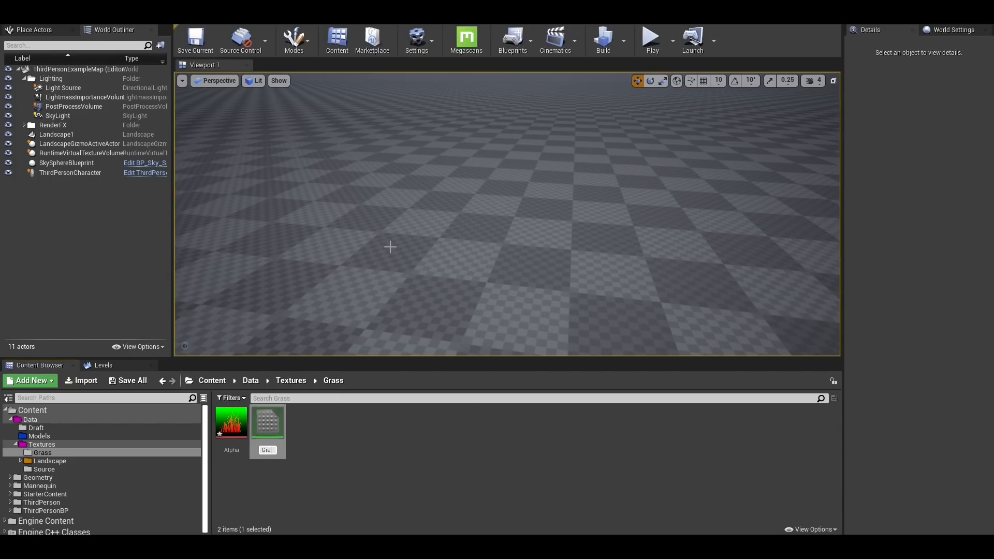
pyautogui.doubleClick(274, 441)
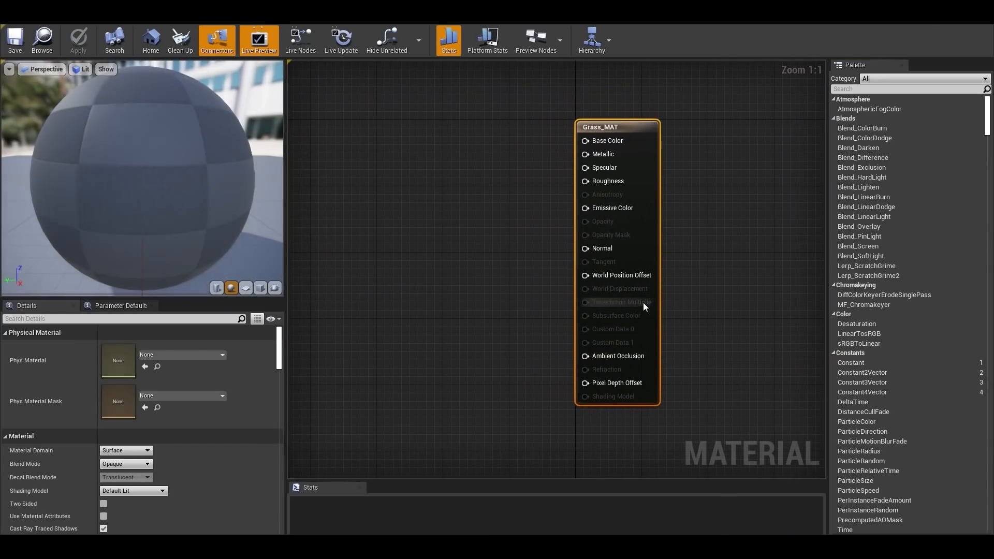
pyautogui.click(131, 464)
pyautogui.click(129, 480)
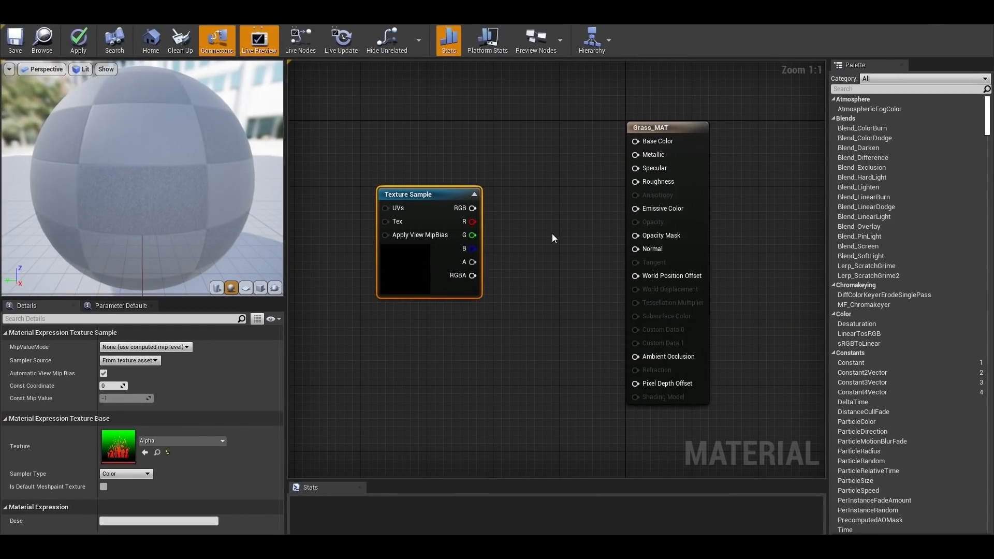
# Connect the Alpha texture's red channel to Opacity Mask, and add a Lerp node and a SimpleGrassWind node.
pyautogui.moveTo(397, 216); pyautogui.dragTo(561, 229)
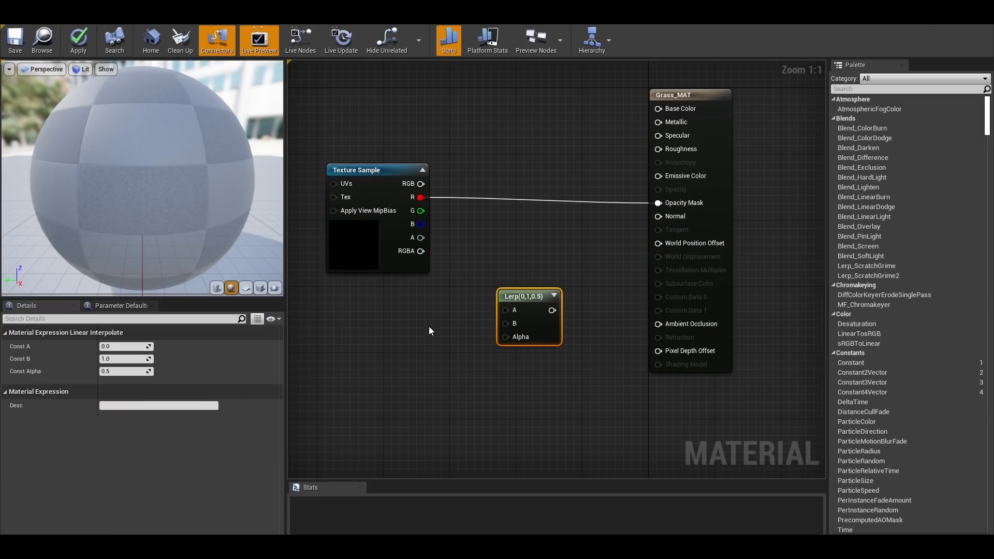
pyautogui.rightClick(393, 350)
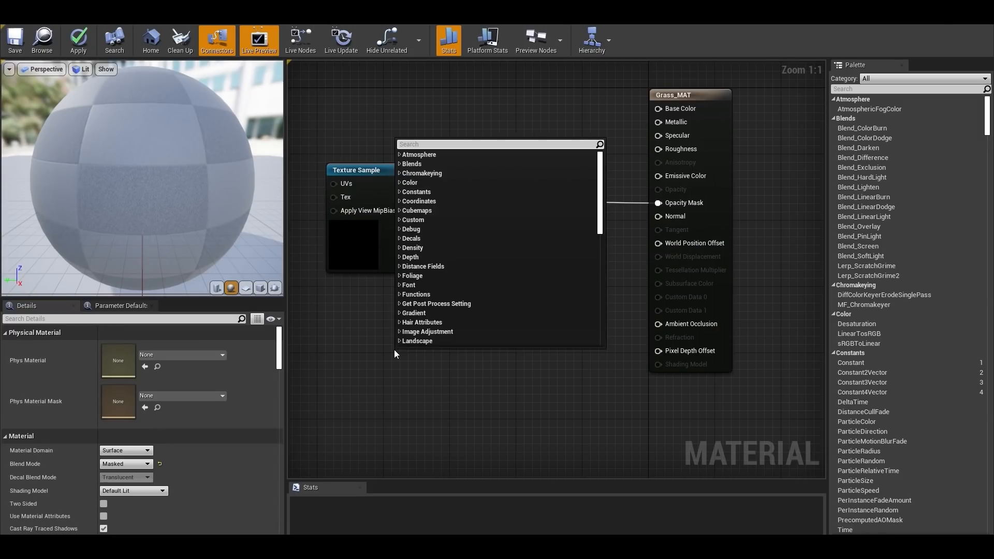
pyautogui.write('simple')
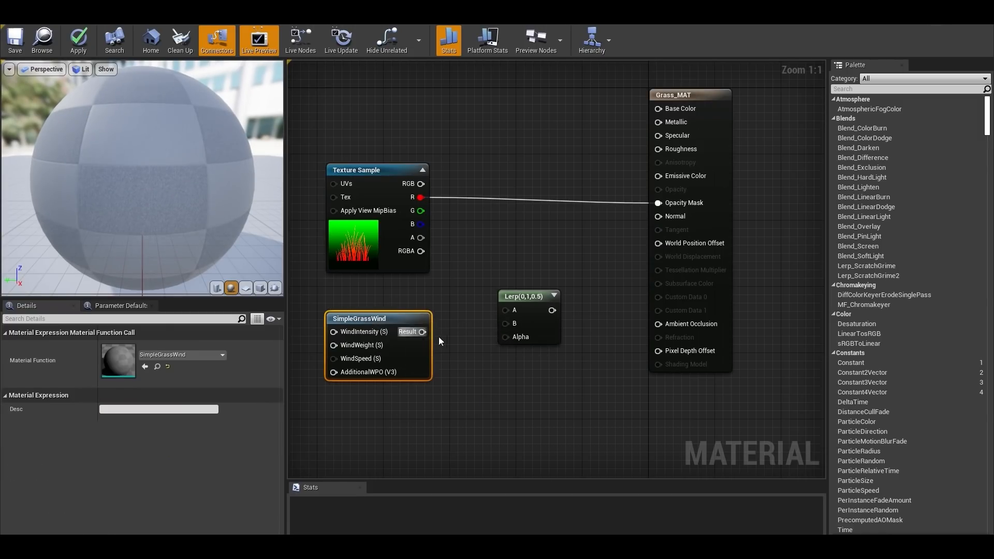
# Feed SimpleGrassWind into the Lerp's B and the green channel into its Alpha, and connect the Lerp to World Position Offset.
pyautogui.moveTo(439, 337); pyautogui.dragTo(505, 326)
pyautogui.moveTo(506, 325); pyautogui.dragTo(505, 326)
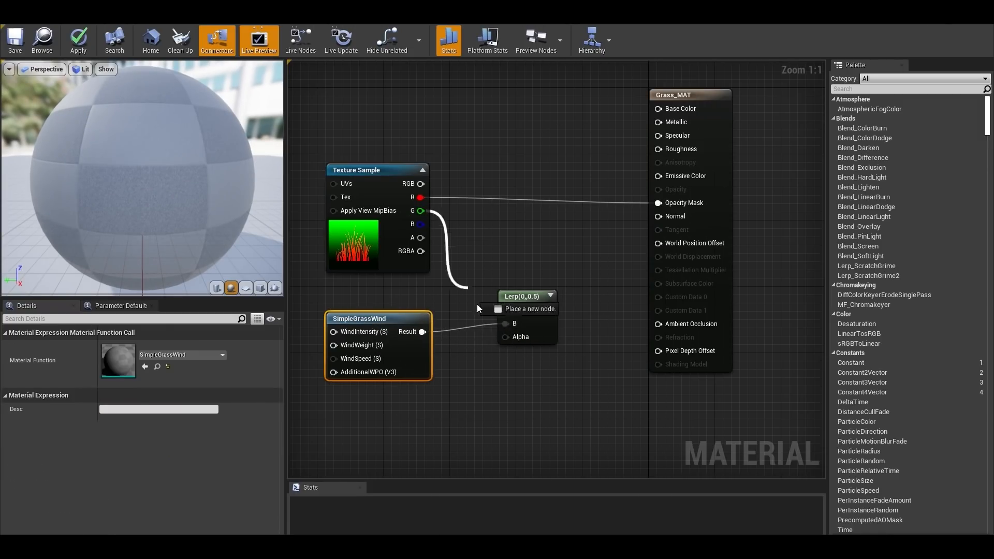
pyautogui.moveTo(420, 210); pyautogui.dragTo(505, 338)
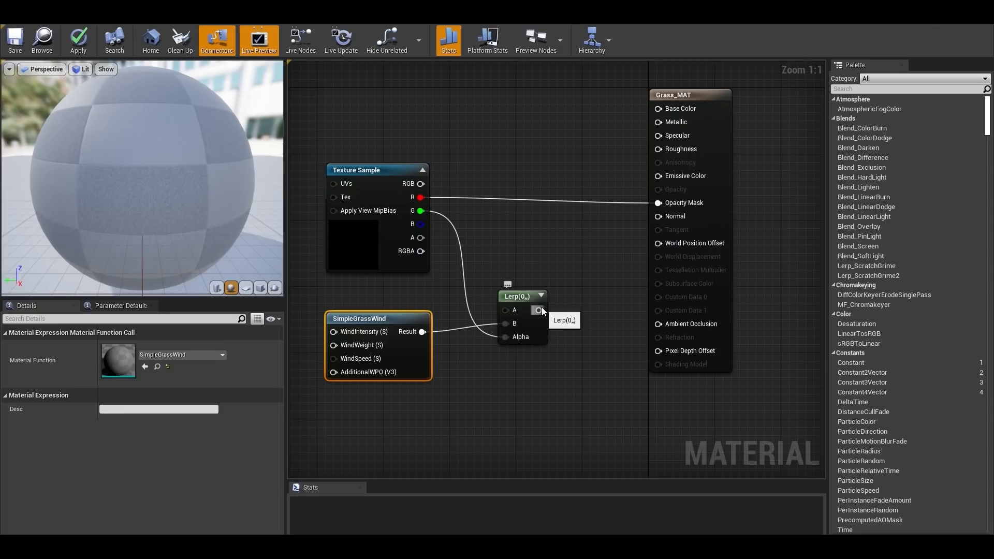
pyautogui.moveTo(552, 311); pyautogui.dragTo(658, 243)
# Promote SimpleGrassWind's WindIntensity, WindWeight and AdditionalWPO inputs to parameters and line the parameter nodes up beside it.
pyautogui.moveTo(375, 338); pyautogui.dragTo(528, 284, button='right')
pyautogui.rightClick(528, 285)
pyautogui.click(541, 291)
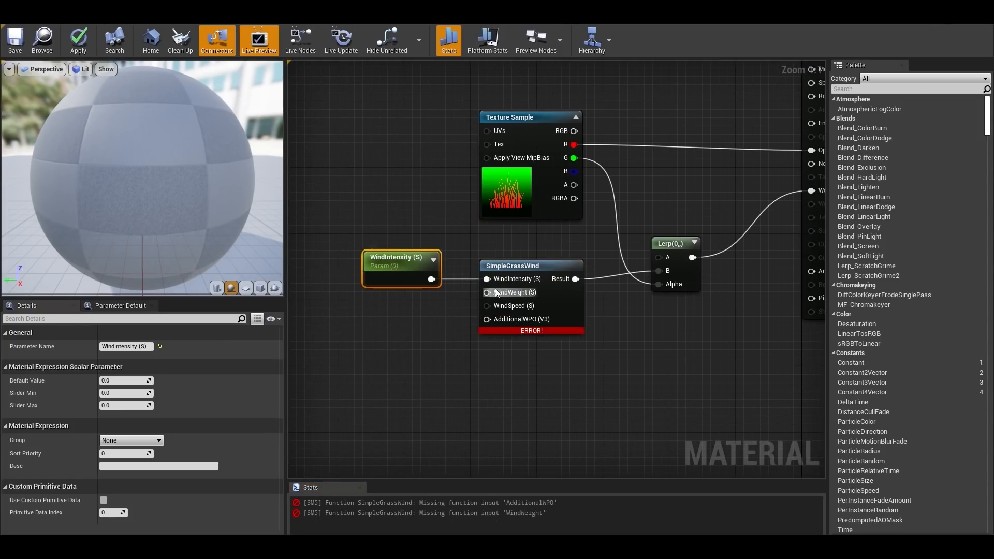
pyautogui.rightClick(518, 293)
pyautogui.click(538, 304)
pyautogui.moveTo(391, 331); pyautogui.dragTo(375, 330)
pyautogui.rightClick(507, 322)
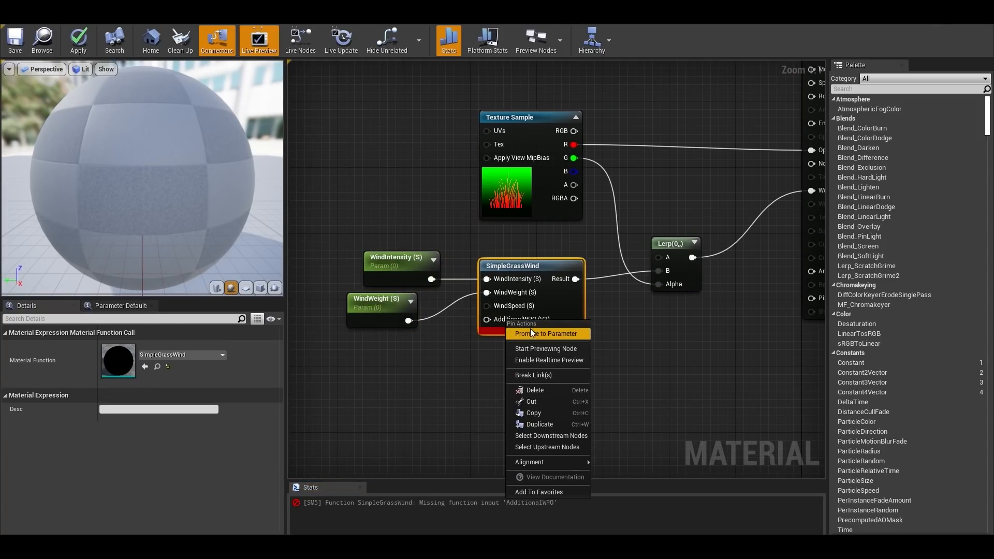
pyautogui.click(530, 333)
pyautogui.moveTo(447, 396); pyautogui.dragTo(356, 412)
pyautogui.click(385, 336)
pyautogui.moveTo(394, 305); pyautogui.dragTo(395, 314)
pyautogui.moveTo(404, 268); pyautogui.dragTo(379, 276)
# Connect a constant of 0 to Metallic and a constant of 1 to Roughness.
pyautogui.scroll(-2, 456, 238)
pyautogui.moveTo(456, 238); pyautogui.dragTo(426, 298, button='right')
pyautogui.press('1')
pyautogui.click(623, 185)
pyautogui.moveTo(639, 201); pyautogui.dragTo(682, 171)
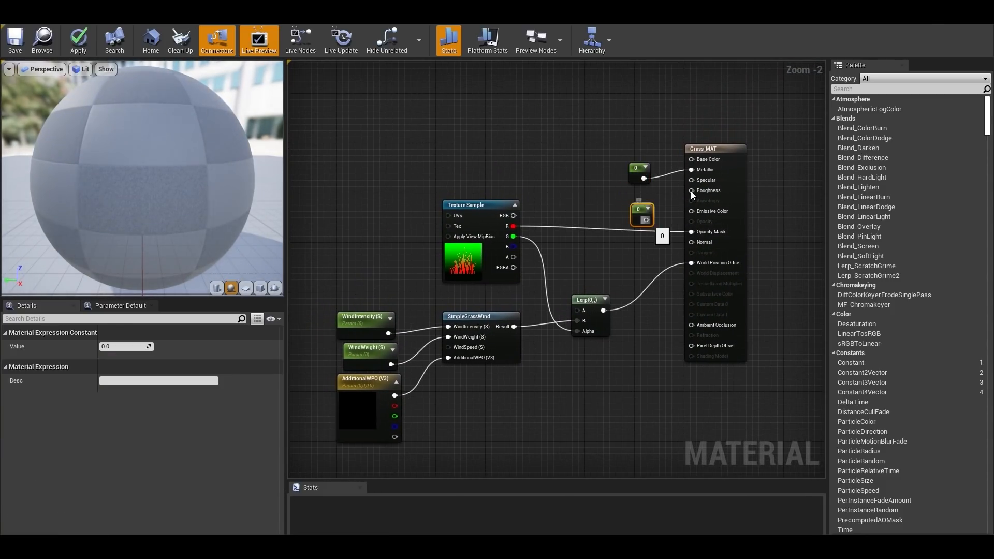
pyautogui.moveTo(647, 220); pyautogui.dragTo(639, 199)
pyautogui.click(124, 346)
pyautogui.write('1')
pyautogui.click(514, 170)
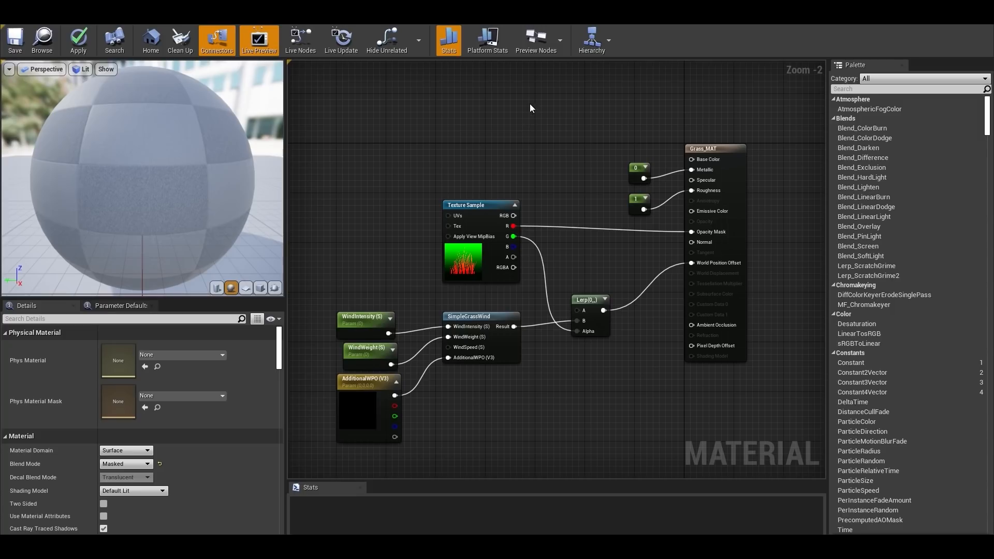
# Add two Constant3Vector nodes and a Lerp node above the texture sample.
pyautogui.click(531, 104)
pyautogui.press('3')
pyautogui.click(441, 85)
pyautogui.click(451, 159)
pyautogui.moveTo(462, 126); pyautogui.dragTo(460, 104)
pyautogui.moveTo(466, 184); pyautogui.dragTo(458, 140)
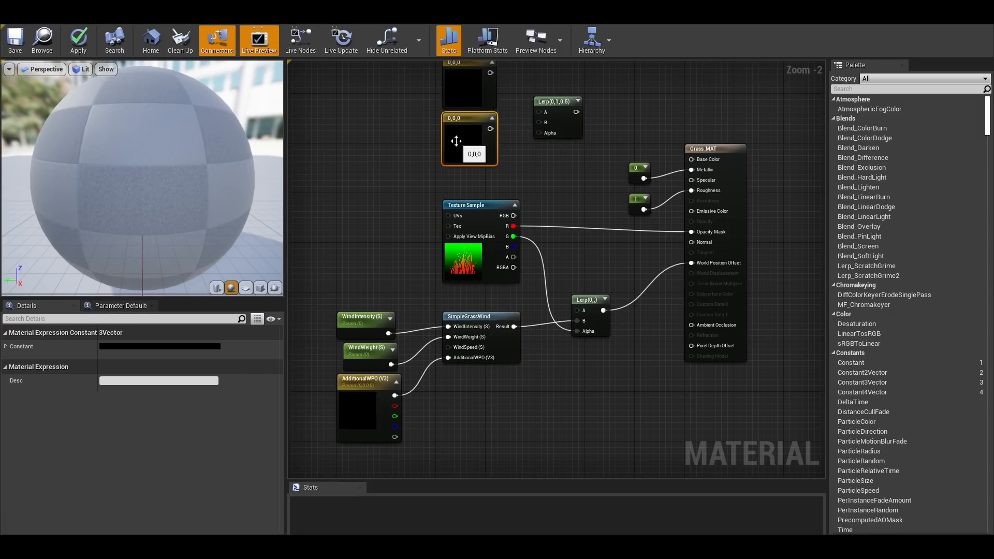
# Convert the two colour vectors to parameters, naming the lower one Color up and the upper one Color down.
pyautogui.moveTo(458, 145); pyautogui.dragTo(462, 174, button='right')
pyautogui.rightClick(462, 174)
pyautogui.click(475, 181)
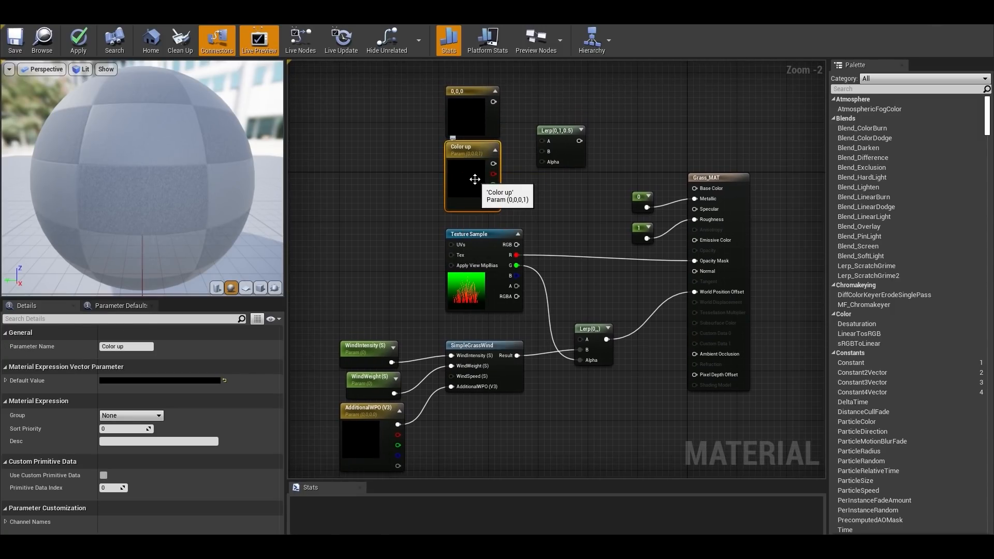
pyautogui.rightClick(474, 109)
pyautogui.click(485, 113)
pyautogui.write('Color down')
pyautogui.click(539, 91)
# Blend Color down into Color up with the green channel as Lerp alpha, connect the Lerp to Base Color and save Grass_MAT.
pyautogui.moveTo(468, 125); pyautogui.dragTo(543, 141)
pyautogui.click(495, 98)
pyautogui.moveTo(494, 163); pyautogui.dragTo(542, 152)
pyautogui.moveTo(517, 265); pyautogui.dragTo(696, 189)
pyautogui.click(17, 45)
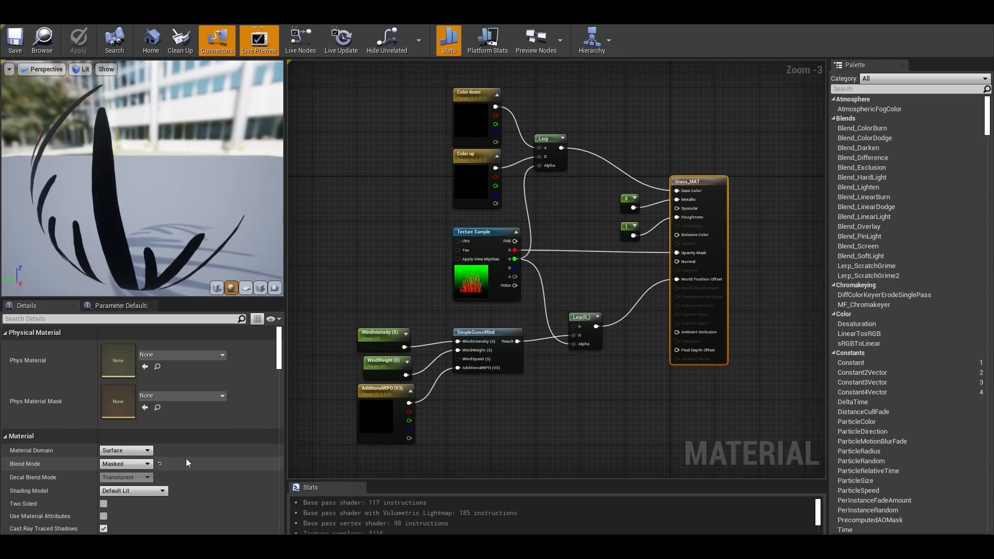
# Disable the material's Tangent Space Normal option.
pyautogui.click(201, 320)
pyautogui.write('tange')
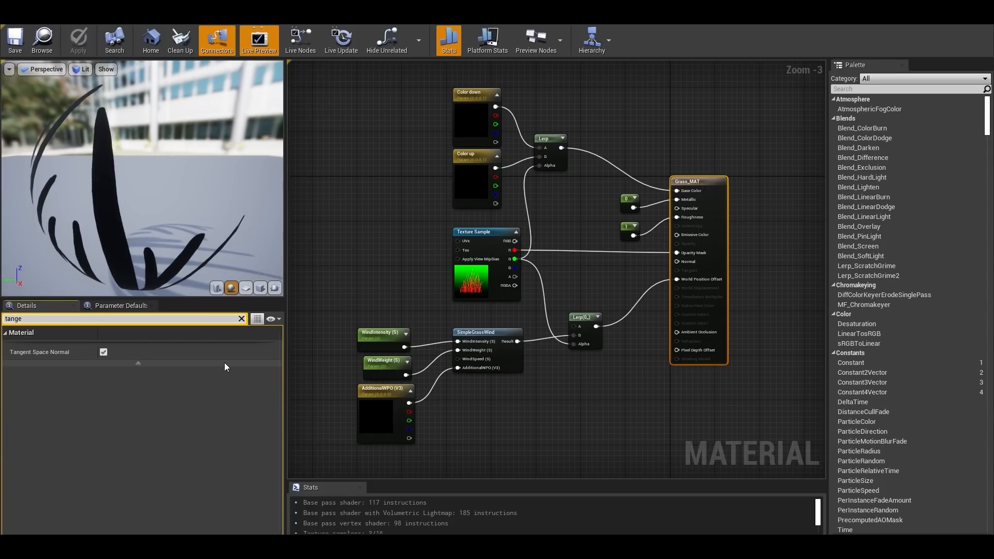
pyautogui.click(102, 352)
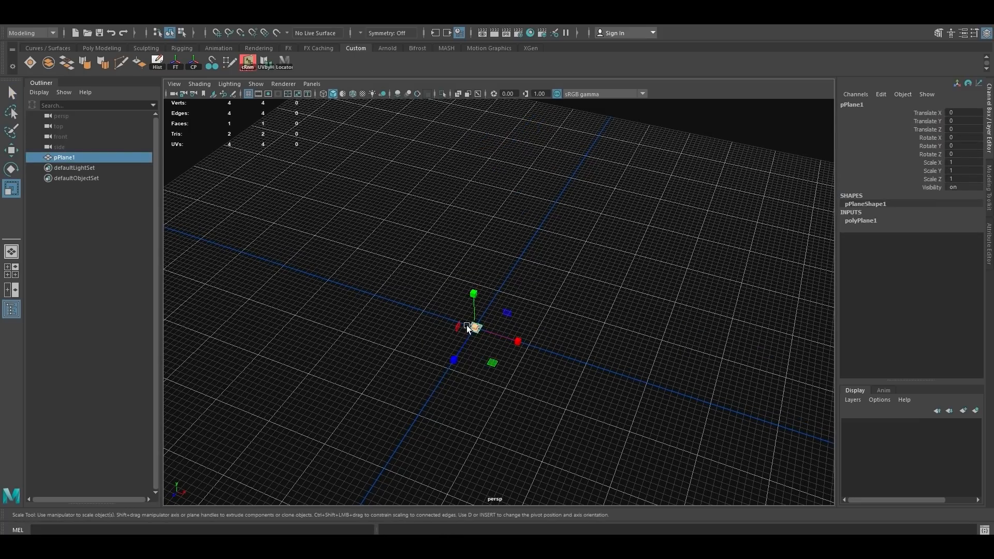
# In Maya, scale the plane uniformly to about 36.7 and show the viewport with textures.
pyautogui.moveTo(473, 327); pyautogui.dragTo(616, 266)
pyautogui.moveTo(620, 214); pyautogui.dragTo(689, 510, button='right')
pyautogui.press('6')
pyautogui.keyDown('alt'); pyautogui.moveTo(627, 388); pyautogui.dragTo(528, 363); pyautogui.keyUp('alt')
# Rotate the plane 90° about X to stand upright and raise it to about 11.7 on Y.
pyautogui.press('e')
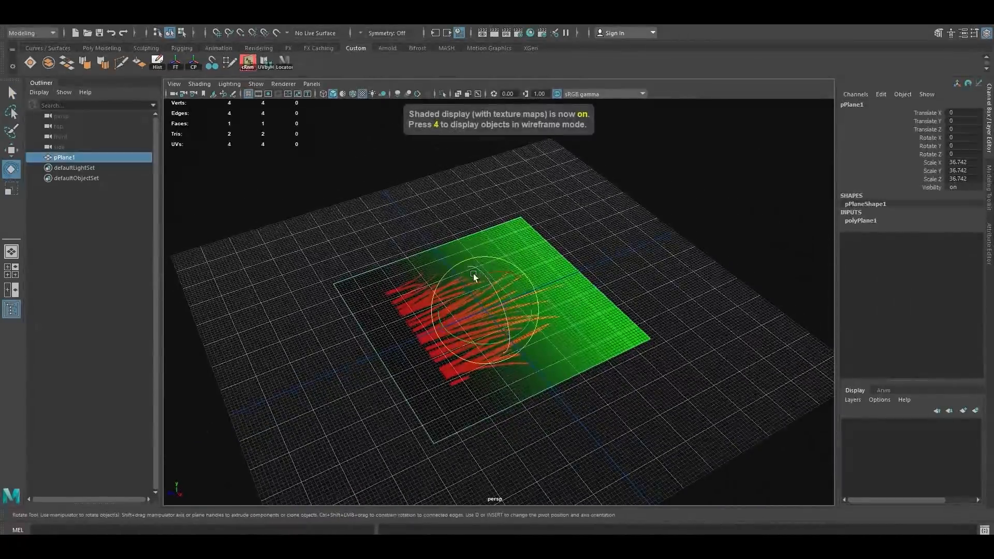
pyautogui.moveTo(474, 273); pyautogui.dragTo(518, 275)
pyautogui.press('w')
pyautogui.moveTo(489, 306); pyautogui.dragTo(500, 249)
pyautogui.click(642, 282)
pyautogui.click(518, 233)
# Cut the plane with Multi-Cut along the grass roots and both sides of the grass, and delete the surplus outer faces.
pyautogui.click(120, 63)
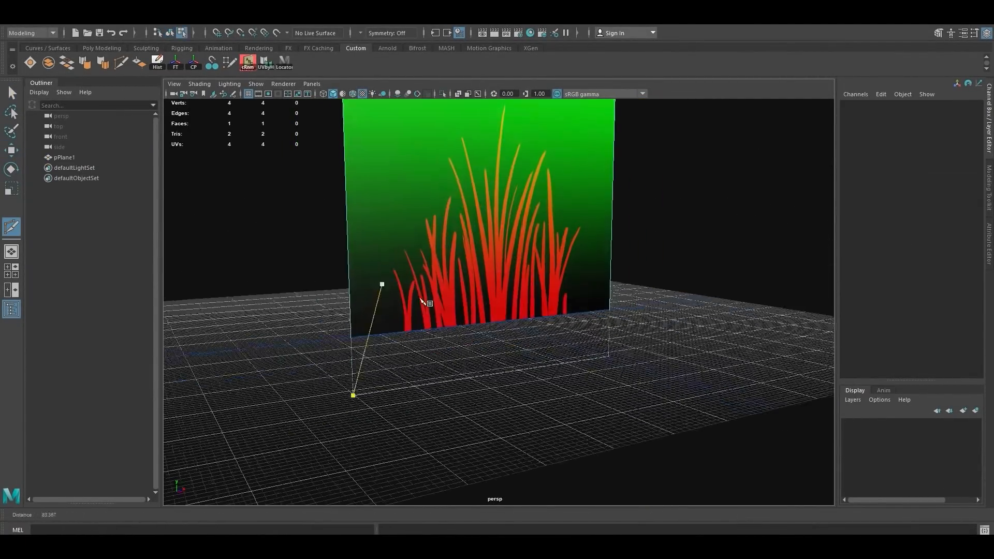
pyautogui.keyDown('alt'); pyautogui.moveTo(427, 302); pyautogui.dragTo(466, 305, button='right'); pyautogui.keyUp('alt')
pyautogui.click(293, 352)
pyautogui.keyDown('alt'); pyautogui.moveTo(296, 352); pyautogui.dragTo(331, 347); pyautogui.keyUp('alt')
pyautogui.click(360, 398)
pyautogui.keyDown('alt'); pyautogui.moveTo(359, 397); pyautogui.dragTo(446, 388); pyautogui.keyUp('alt')
pyautogui.click(606, 379)
pyautogui.press('w')
pyautogui.keyDown('shift'); pyautogui.click(543, 343); pyautogui.keyUp('shift')
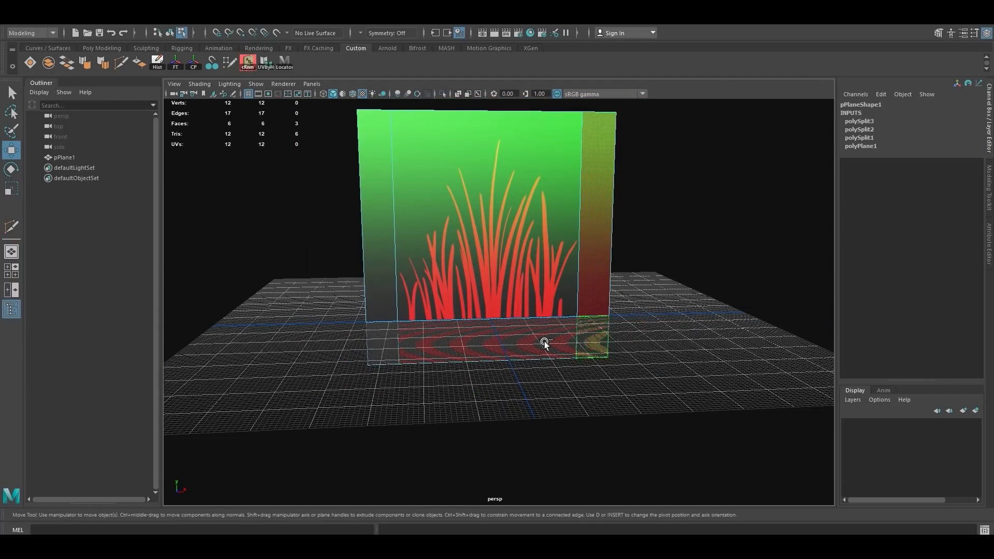
pyautogui.press('Delete')
# Cut the plane just above the grass tips and delete the surplus top strip.
pyautogui.click(398, 94)
pyautogui.click(417, 94)
pyautogui.keyDown('alt'); pyautogui.moveTo(508, 233); pyautogui.dragTo(523, 347, button='middle'); pyautogui.keyUp('alt')
pyautogui.click(121, 63)
pyautogui.press('w')
pyautogui.press('Delete')
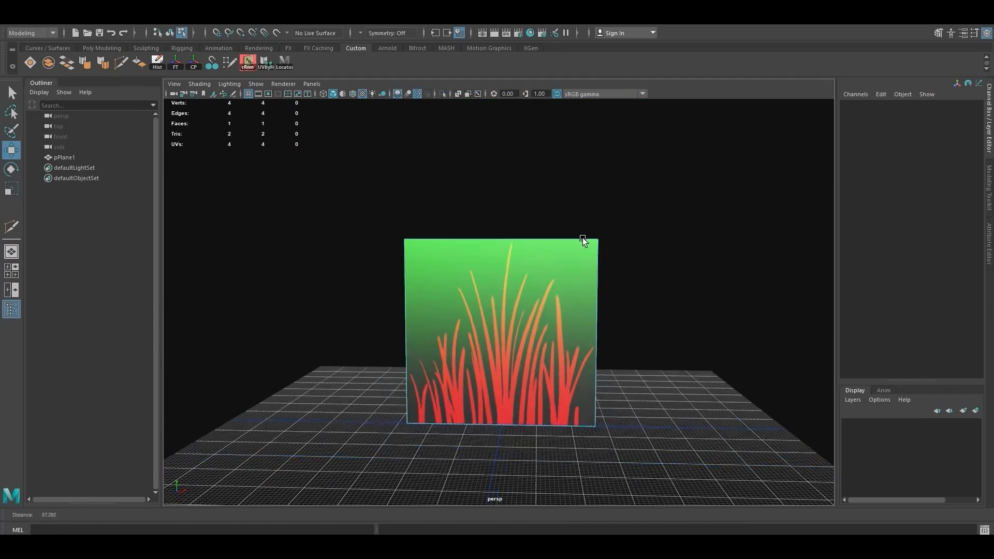
# Insert evenly spaced edge loops with Multi-Cut to divide the plane into a 4 by 4 grid.
pyautogui.click(562, 295)
pyautogui.keyDown('alt'); pyautogui.moveTo(562, 296); pyautogui.dragTo(616, 331); pyautogui.keyUp('alt')
pyautogui.click(161, 67)
pyautogui.click(121, 63)
pyautogui.keyDown('ctrl'); pyautogui.keyDown('shift'); pyautogui.click(527, 192); pyautogui.keyUp('shift'); pyautogui.keyUp('ctrl')
pyautogui.keyDown('ctrl'); pyautogui.keyDown('shift'); pyautogui.click(358, 301); pyautogui.keyUp('shift'); pyautogui.keyUp('ctrl')
pyautogui.press('w')
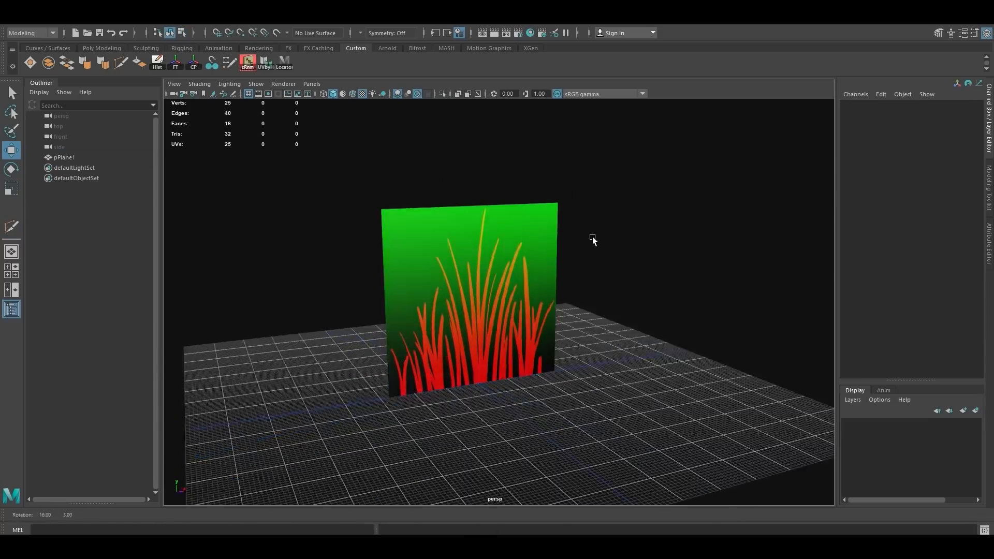
# Delete the plane's history, duplicate the plane and rotate the copy about the vertical axis so it crosses the original.
pyautogui.keyDown('alt'); pyautogui.moveTo(592, 236); pyautogui.dragTo(456, 233); pyautogui.keyUp('alt')
pyautogui.click(497, 269)
pyautogui.click(157, 63)
pyautogui.click(301, 169)
pyautogui.click(504, 254)
pyautogui.keyDown('alt'); pyautogui.moveTo(352, 207); pyautogui.dragTo(548, 309); pyautogui.keyUp('alt')
pyautogui.press('e')
pyautogui.hotkey('ctrl', 'd')
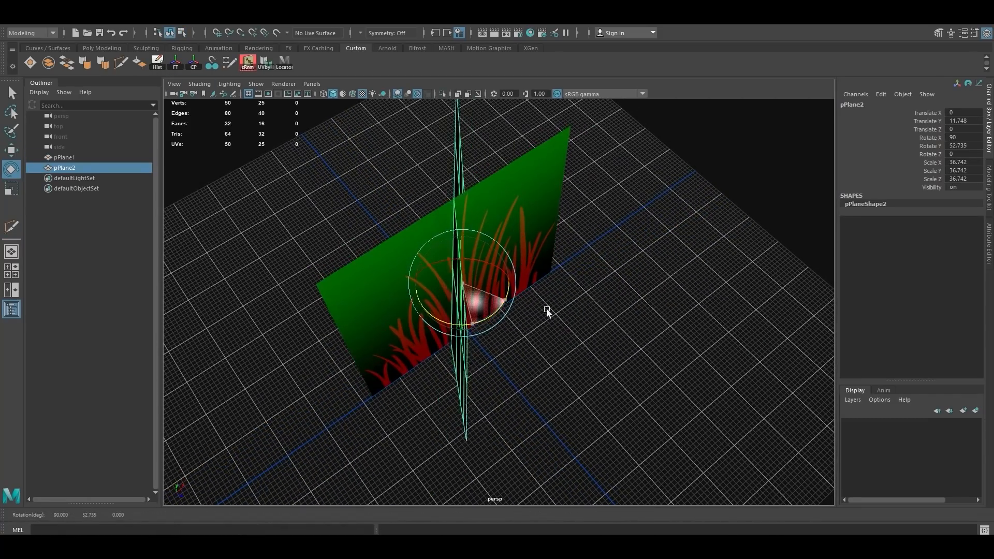
# Adjust the duplicated plane's pivot and scale the copy down to be shorter than the original.
pyautogui.keyDown('alt'); pyautogui.moveTo(560, 373); pyautogui.dragTo(528, 374); pyautogui.keyUp('alt')
pyautogui.press('r')
pyautogui.press('d')
pyautogui.moveTo(529, 374); pyautogui.dragTo(489, 387)
pyautogui.press('w')
pyautogui.click(673, 290)
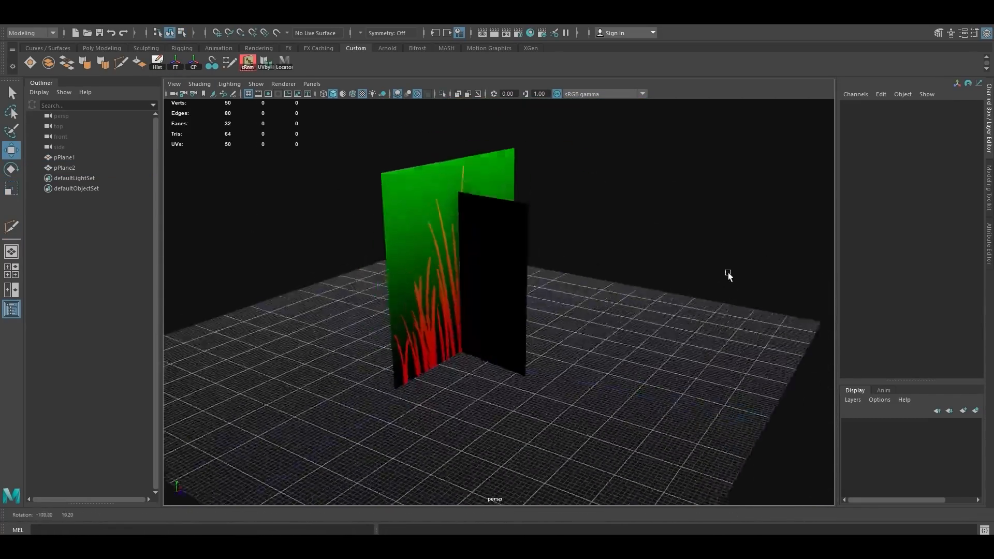
# Combine the two crossed planes into one mesh, delete its history and set its pivot at the base of the crossing.
pyautogui.keyDown('alt'); pyautogui.moveTo(728, 275); pyautogui.dragTo(456, 223); pyautogui.keyUp('alt')
pyautogui.click(84, 62)
pyautogui.click(158, 63)
pyautogui.press('d')
pyautogui.keyDown('alt'); pyautogui.moveTo(518, 249); pyautogui.dragTo(482, 322); pyautogui.keyUp('alt')
pyautogui.keyDown('alt'); pyautogui.moveTo(482, 322); pyautogui.dragTo(498, 342); pyautogui.keyUp('alt')
# Rename the combined mesh to Grass1.
pyautogui.doubleClick(65, 158)
pyautogui.write('Grass1')
pyautogui.press('Return')
# Export the selected Grass1 mesh with the file name Grass.
pyautogui.keyDown('alt'); pyautogui.moveTo(611, 331); pyautogui.dragTo(603, 290); pyautogui.keyUp('alt')
pyautogui.click(79, 157)
pyautogui.click(9, 19)
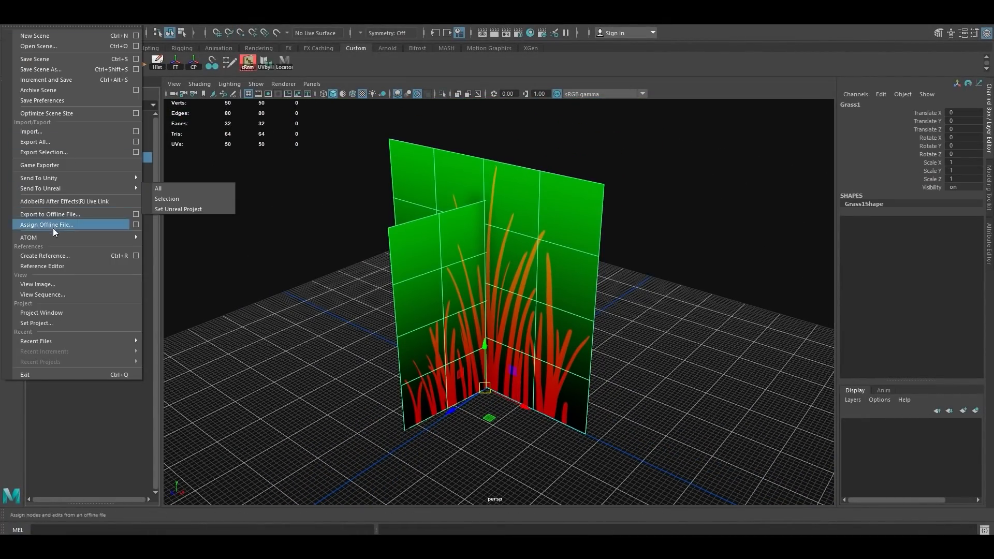
pyautogui.click(55, 224)
pyautogui.click(887, 495)
pyautogui.write('Grass')
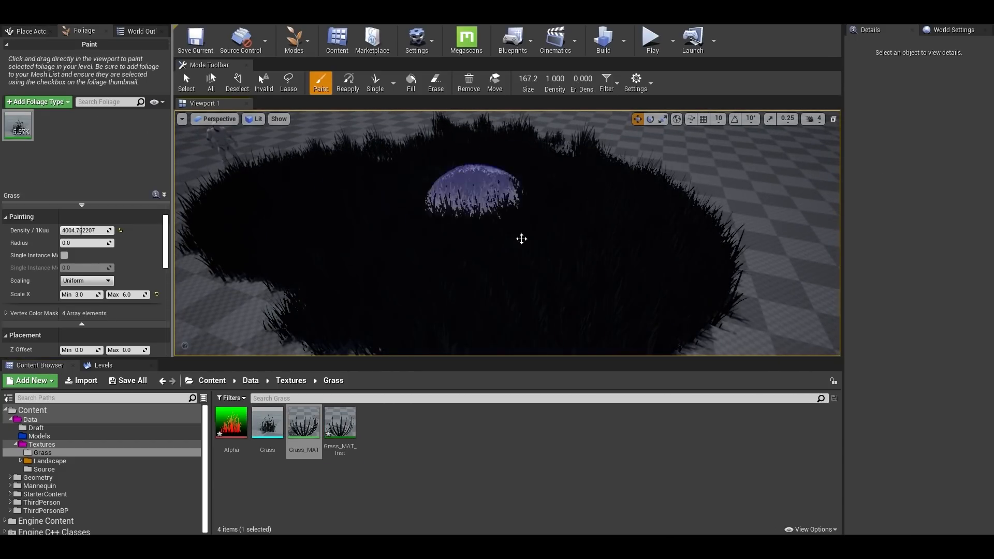
# In Unreal Editor, leave foliage painting and set Grass_MAT_Inst's Color down to dark green and Color up to light green.
pyautogui.scroll(3, 521, 237)
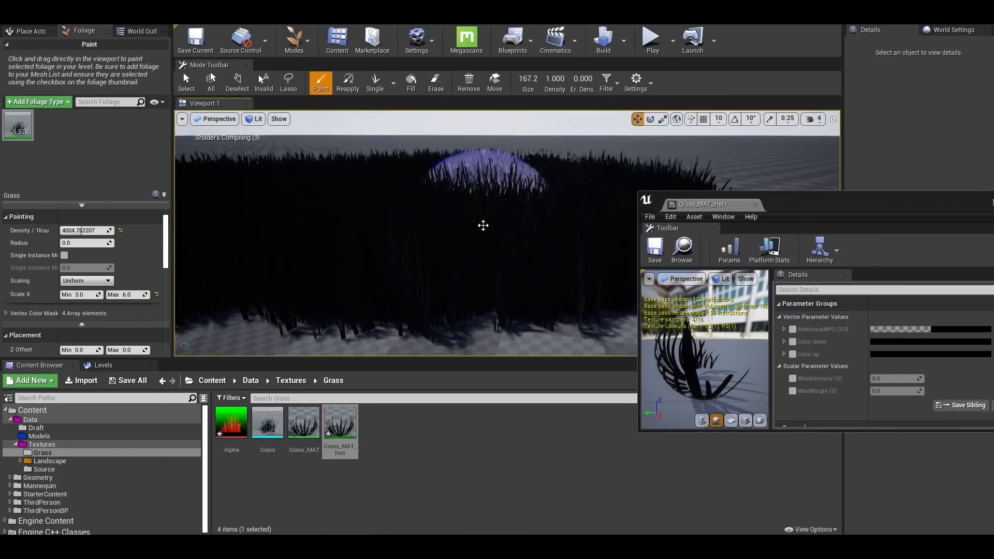
pyautogui.hotkey('shift', '1')
pyautogui.click(904, 342)
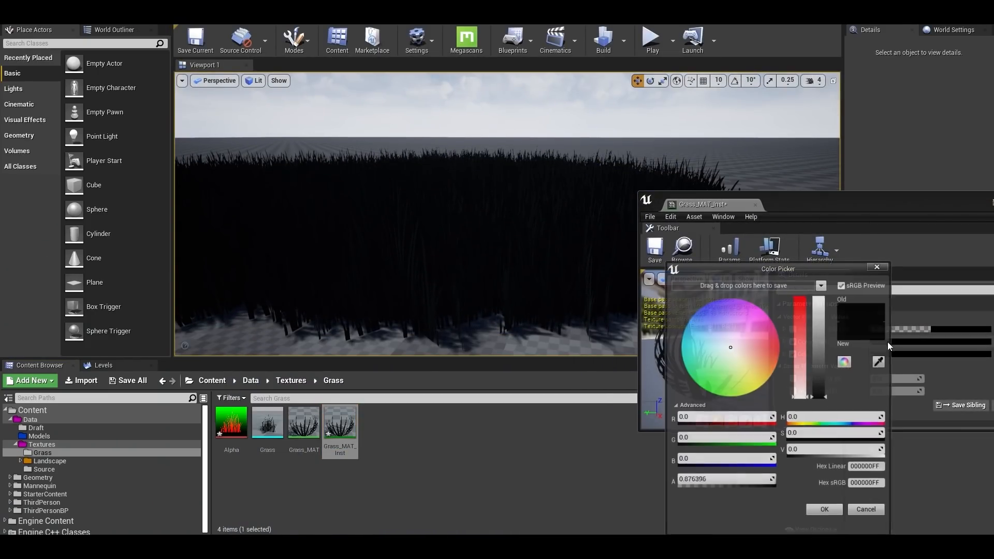
pyautogui.click(709, 385)
pyautogui.moveTo(820, 399); pyautogui.dragTo(820, 371)
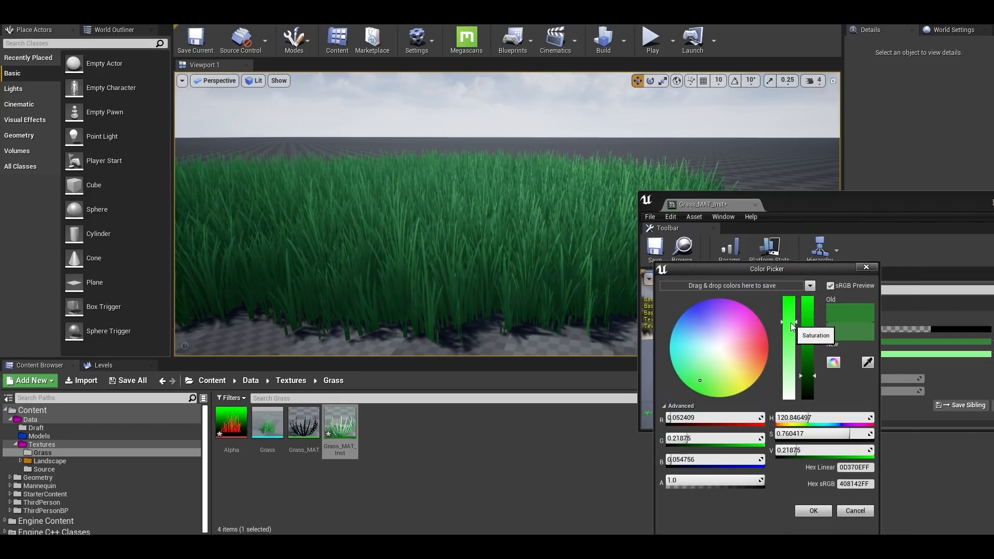
pyautogui.moveTo(791, 324); pyautogui.dragTo(791, 335)
pyautogui.click(813, 511)
# Enable the WindIntensity and WindWeight parameters in Grass_MAT_Inst and raise the wind intensity.
pyautogui.scroll(-1, 793, 375)
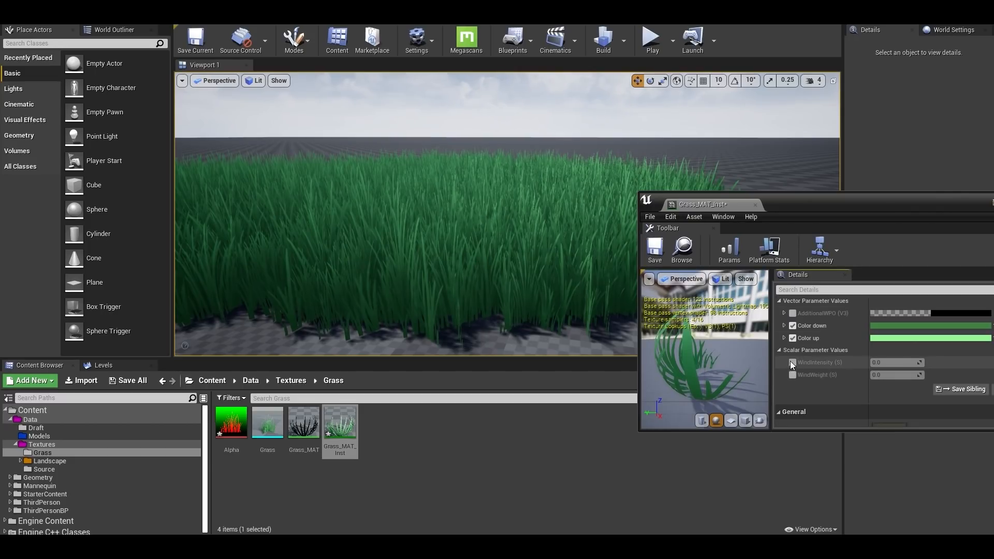
pyautogui.click(793, 362)
pyautogui.click(793, 374)
pyautogui.moveTo(881, 363); pyautogui.dragTo(914, 363)
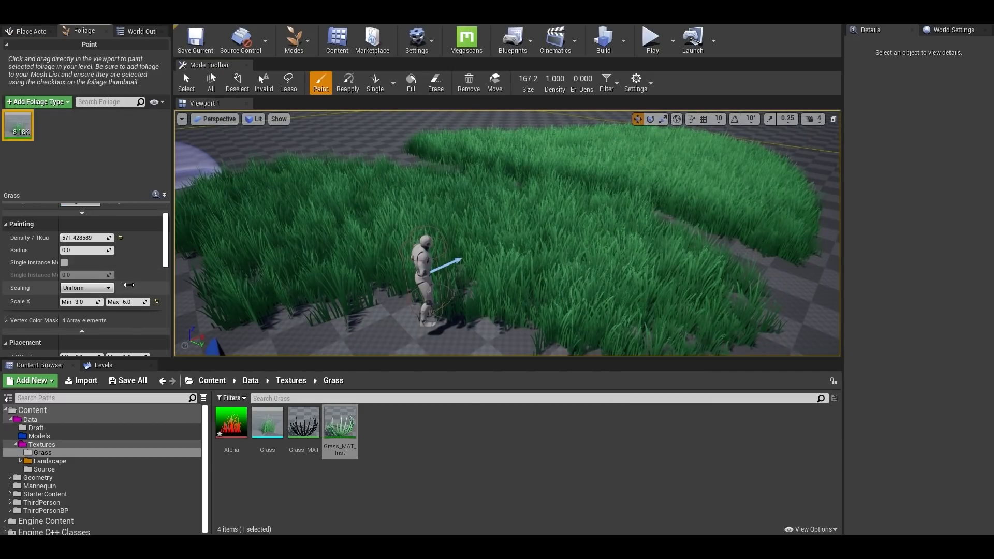
# Turn off Cast Shadow in the Grass foliage type's instance settings.
pyautogui.scroll(-4, 129, 285)
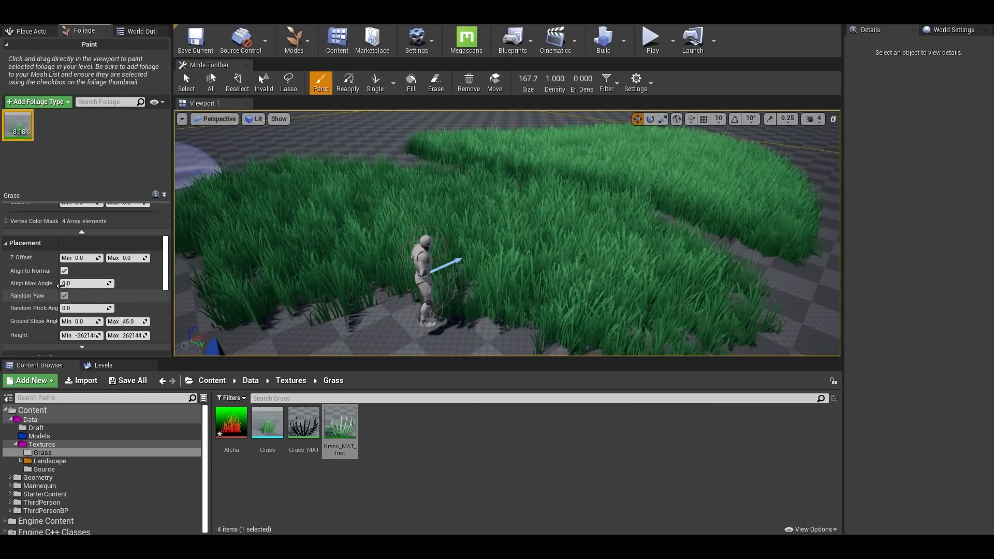
pyautogui.scroll(-5, 83, 276)
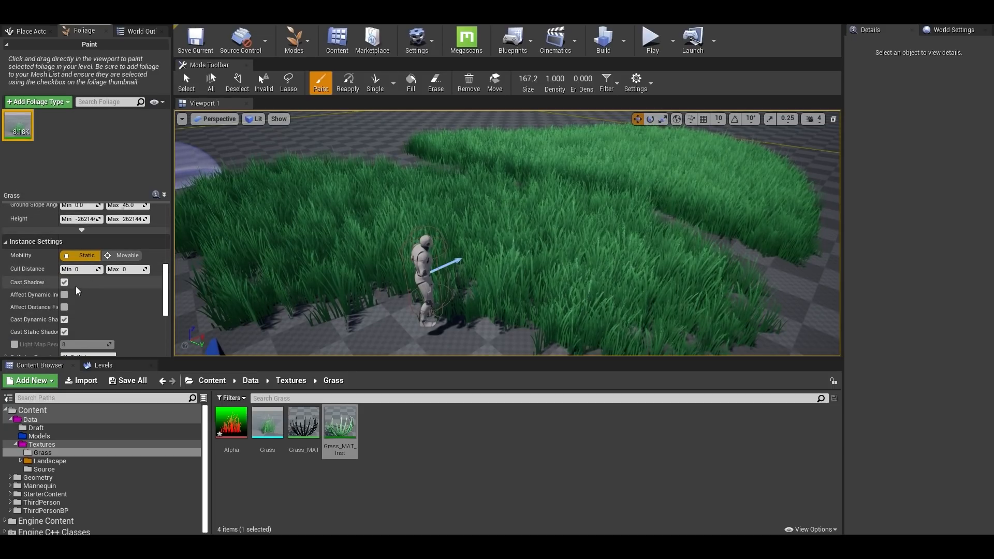
pyautogui.click(64, 283)
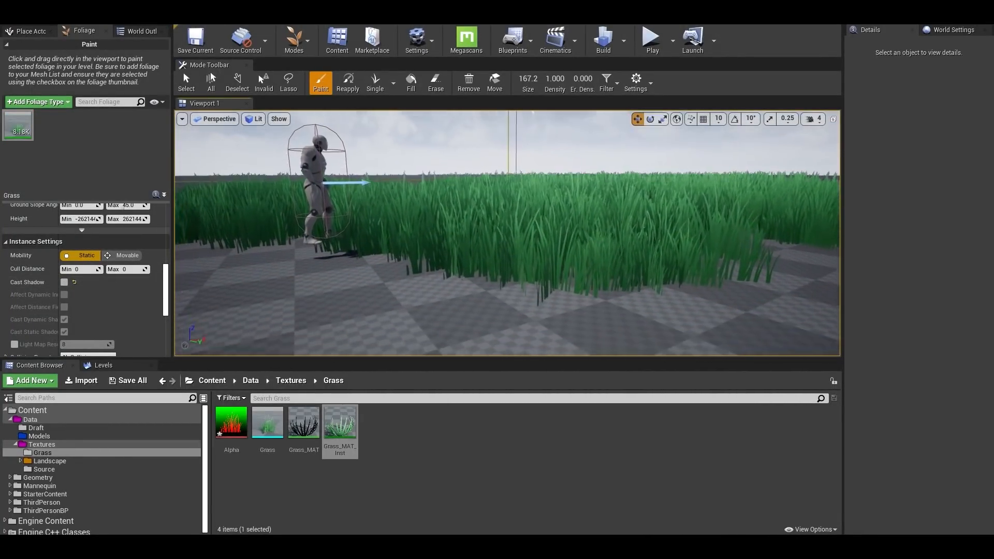